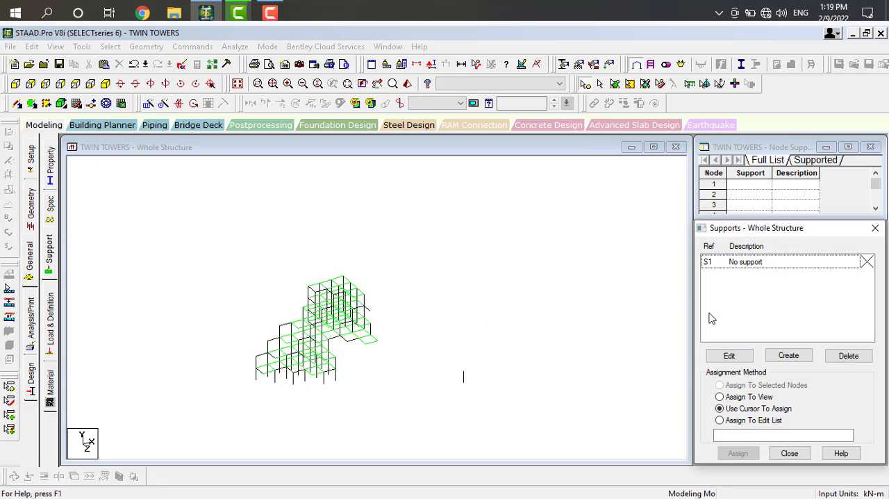
Create a fixed support and assign it to all base nodes of both towers.
left_click(777, 357)
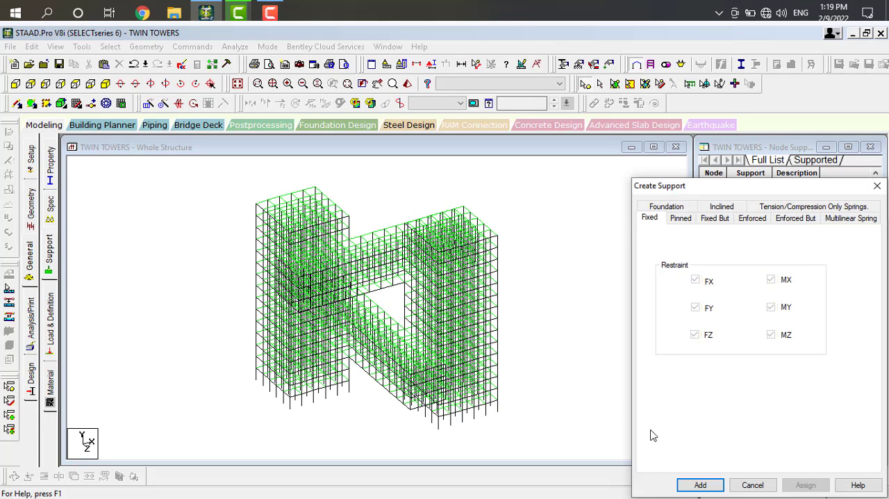
left_click(699, 484)
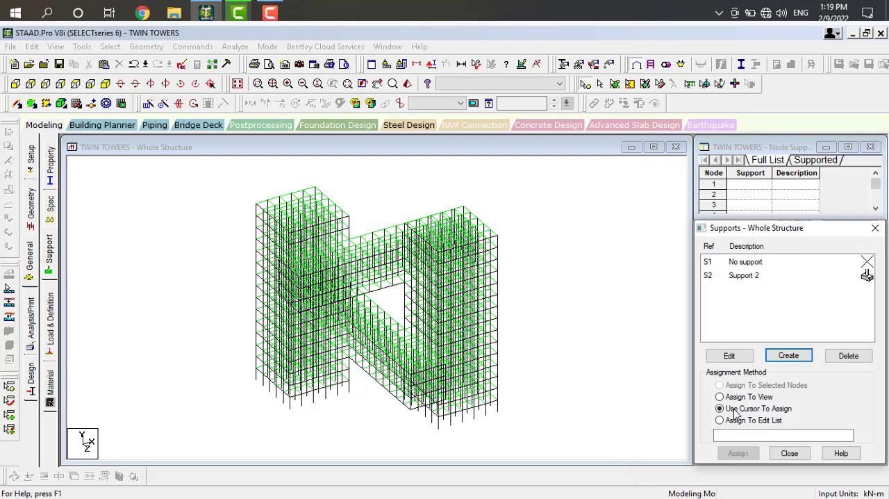
left_click(743, 277)
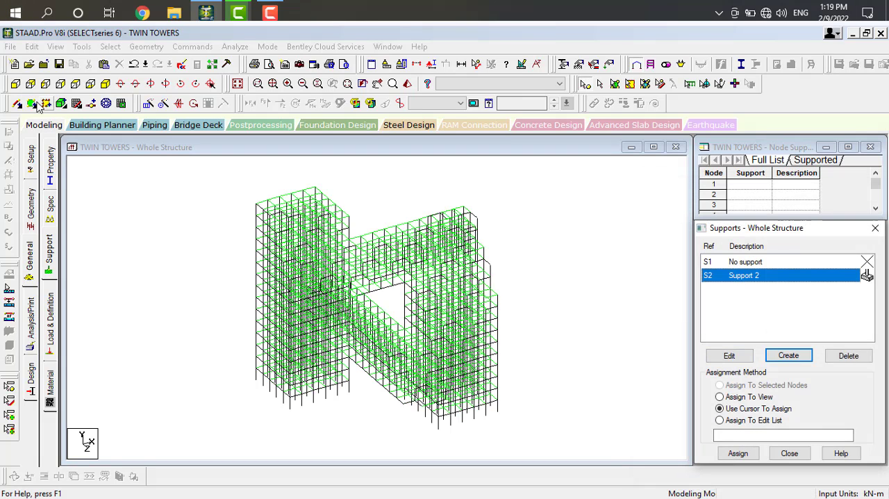
left_click(15, 84)
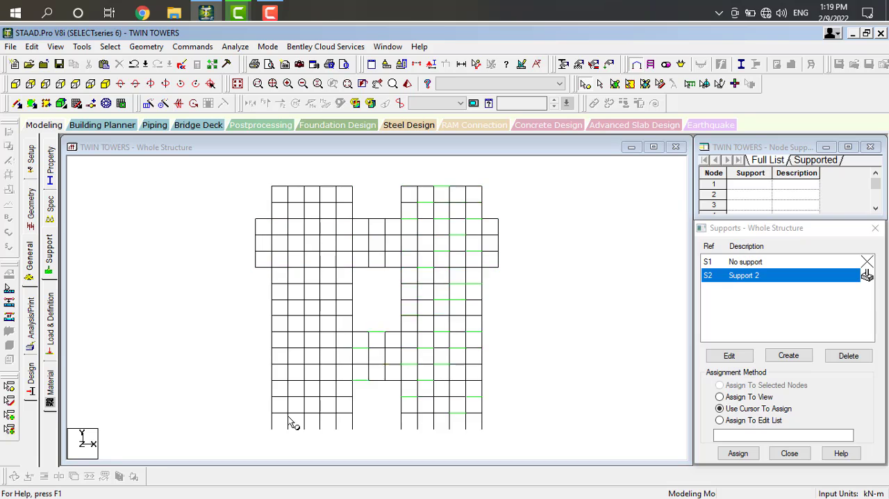
left_click_drag(264, 423, 501, 441)
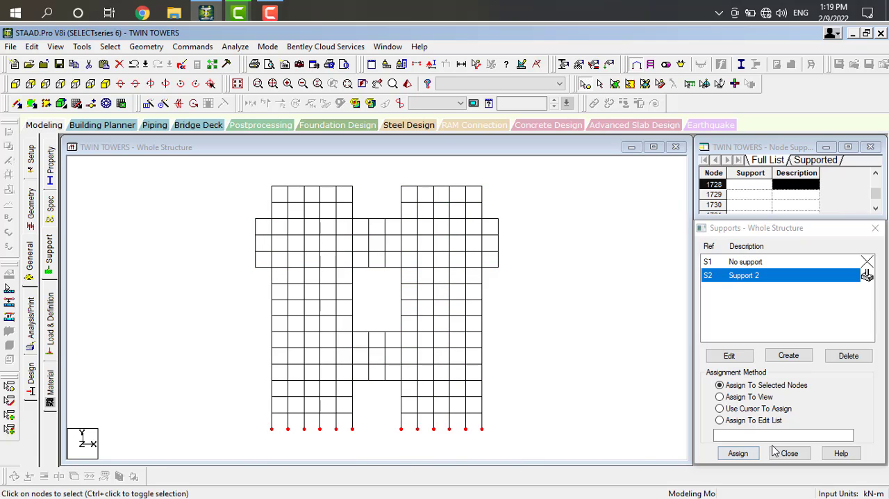
left_click(737, 454)
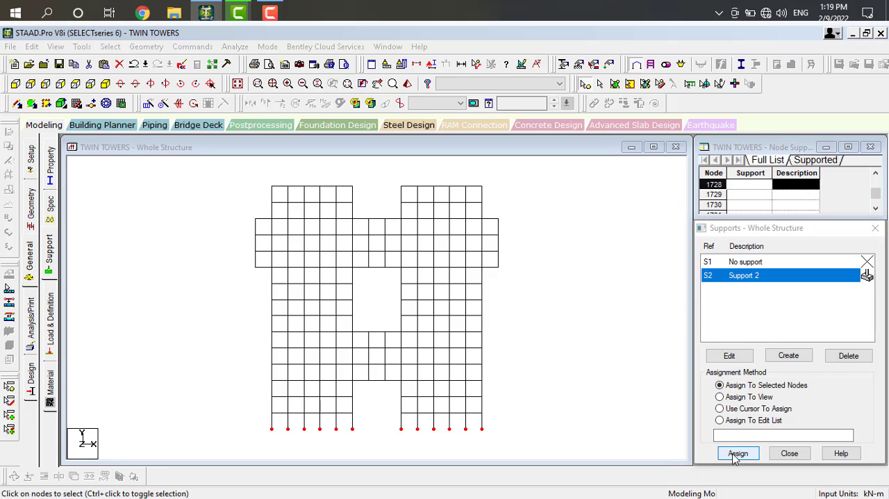
left_click(737, 376)
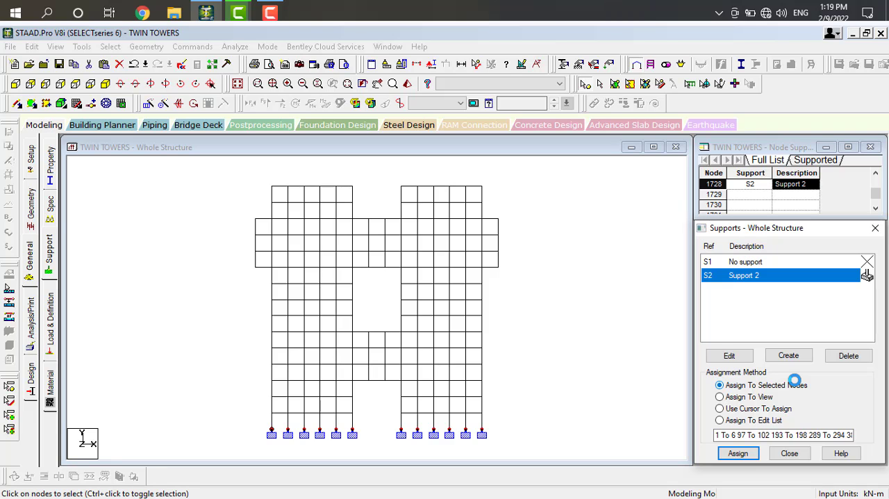
left_click(105, 84)
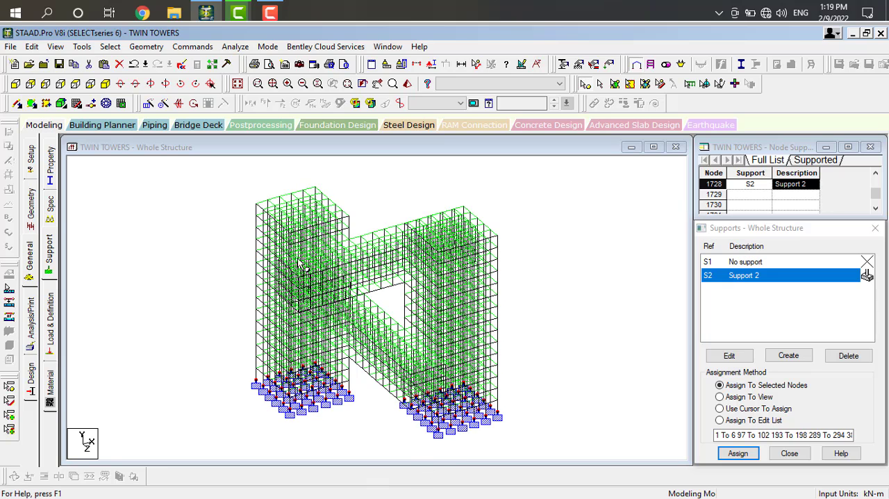
Start a new seismic definition using Indian: IS 1893 - 2002/2005, including Part 4 and accidental load, and start generating its parameters.
left_click(56, 319)
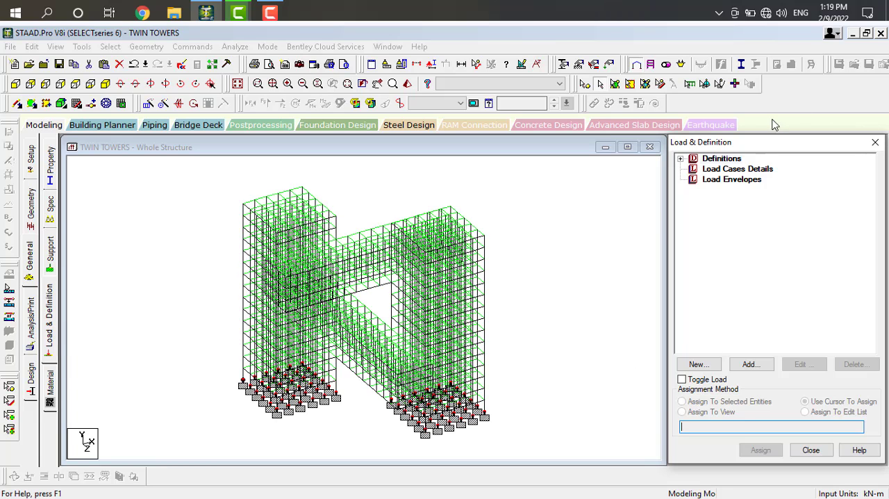
left_click(681, 159)
left_click(682, 159)
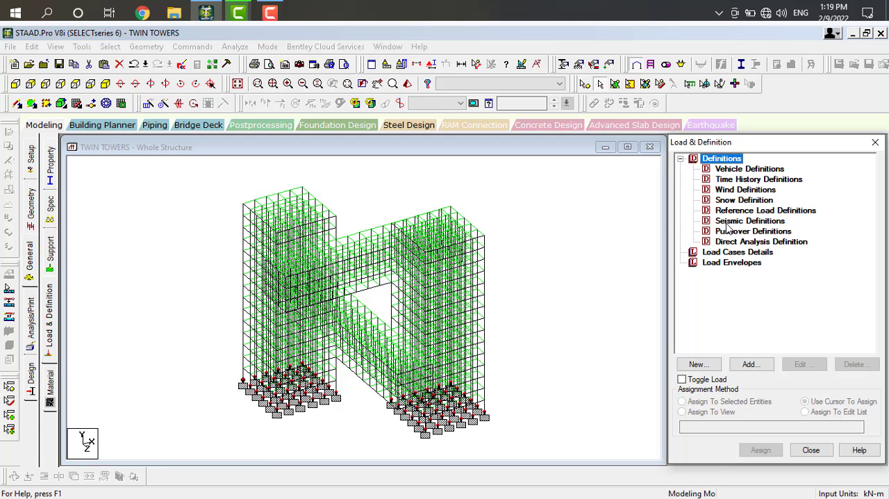
left_click(730, 222)
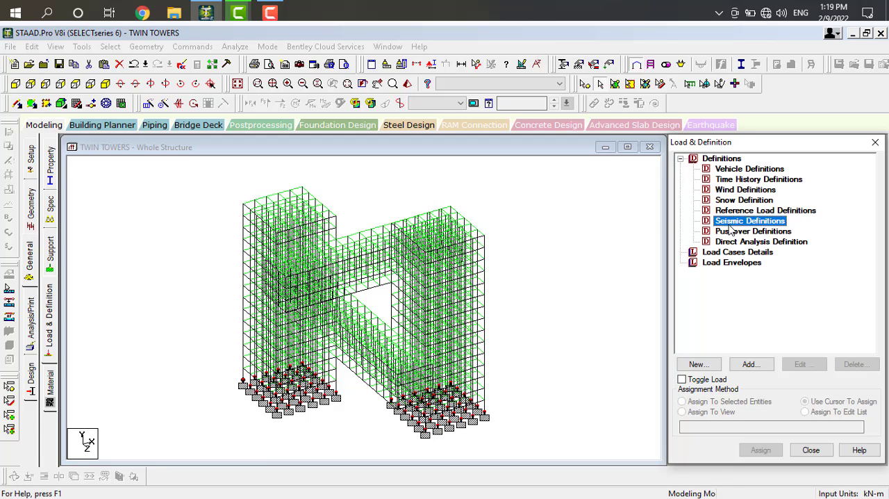
left_click(753, 368)
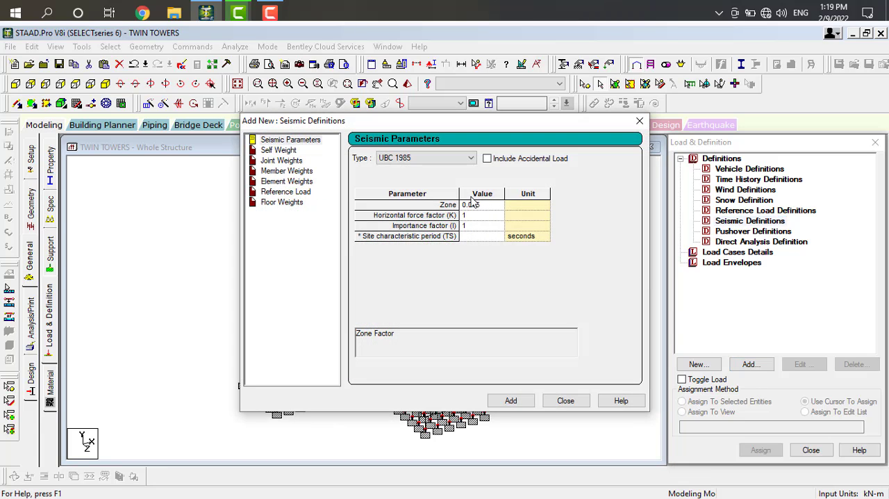
left_click(471, 158)
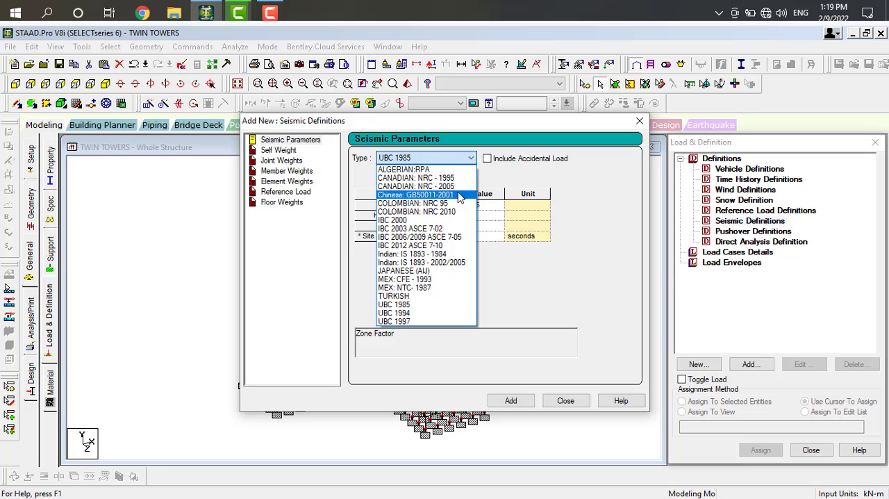
left_click(448, 262)
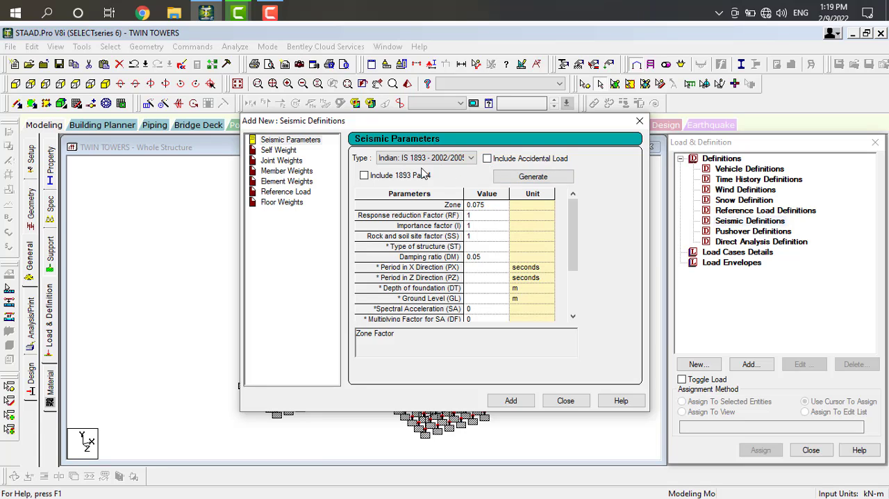
left_click(363, 176)
left_click(487, 159)
left_click(521, 178)
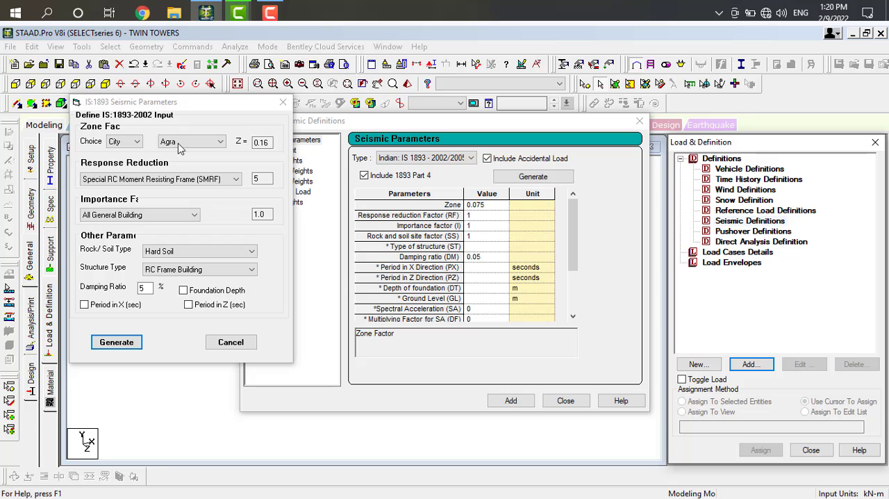
left_click(128, 142)
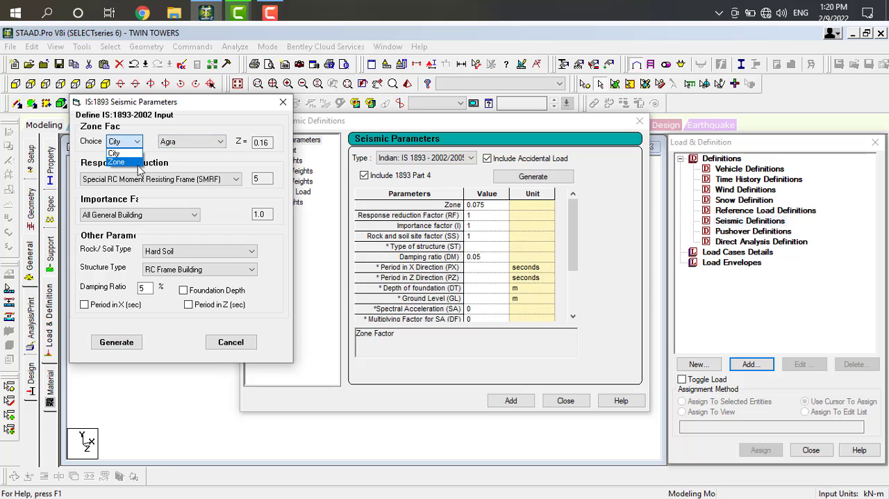
left_click(116, 161)
left_click(191, 142)
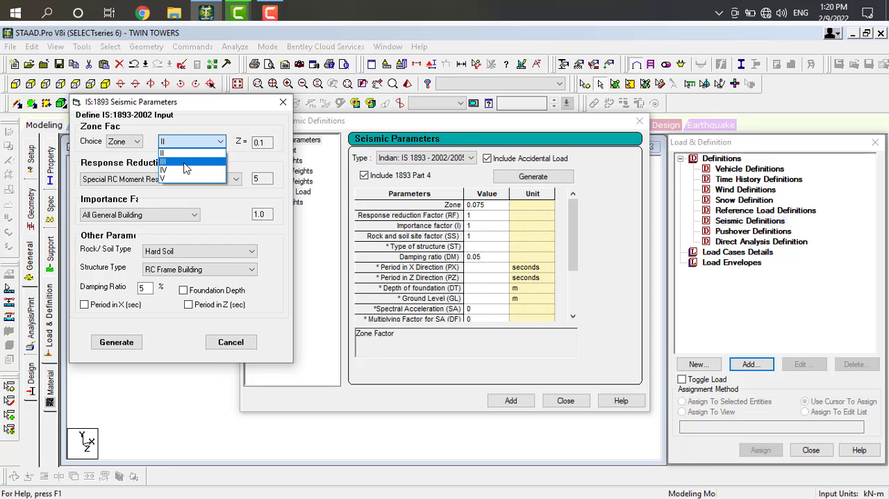
left_click(135, 147)
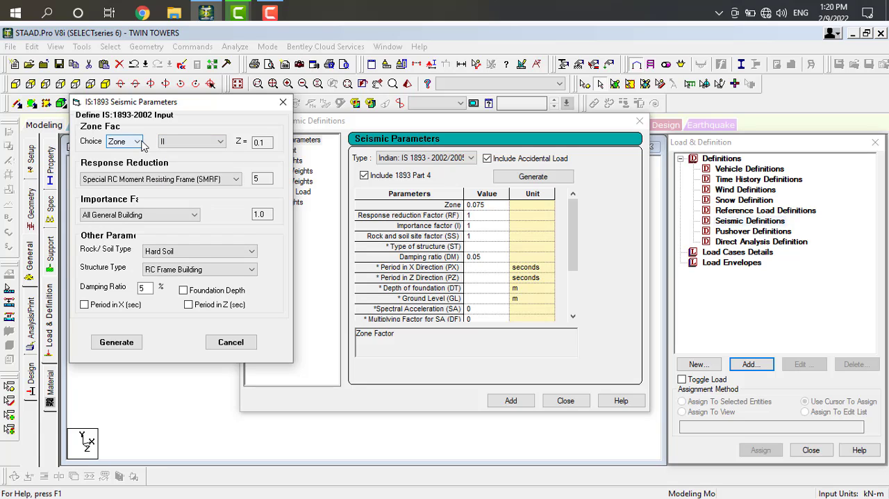
left_click(139, 142)
left_click(115, 153)
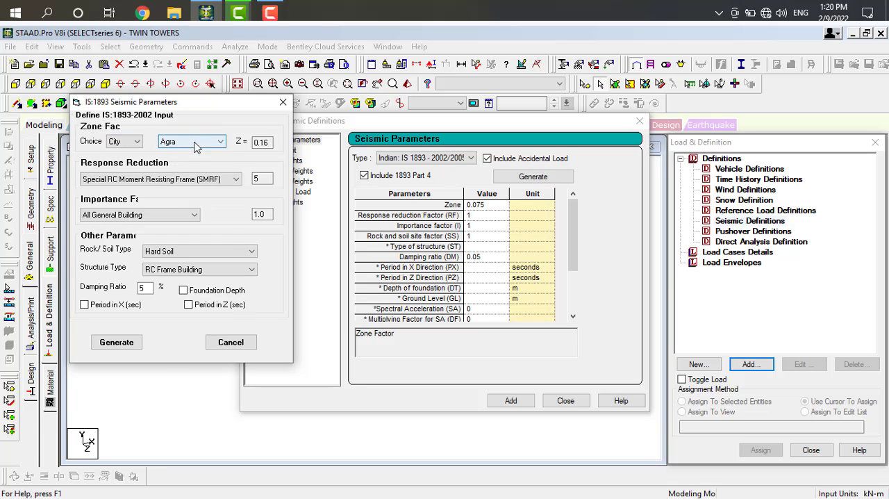
Set the zone factor city to Hyderabad and the soil type to Medium Soil.
left_click(192, 142)
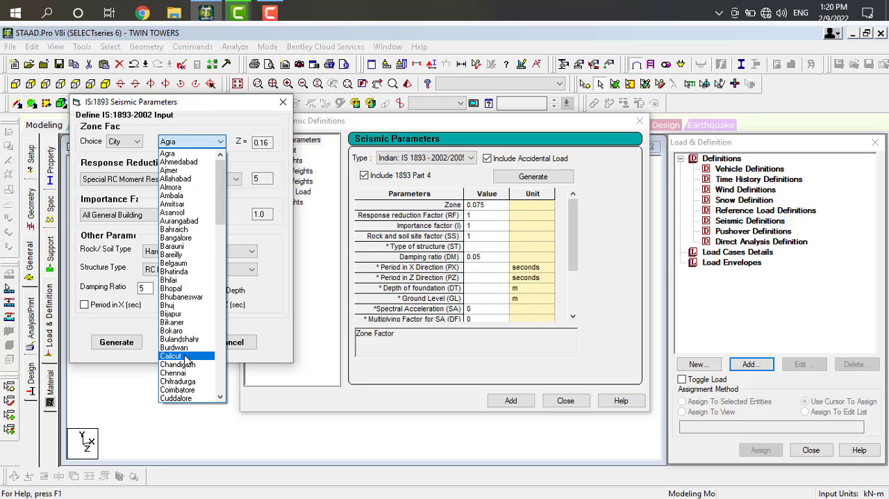
scroll(185, 355, "down", 5)
key("h")
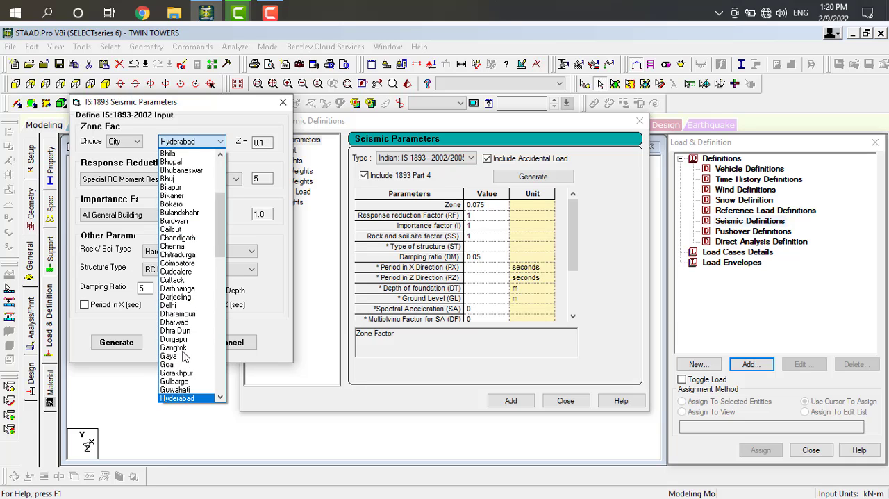
left_click(181, 399)
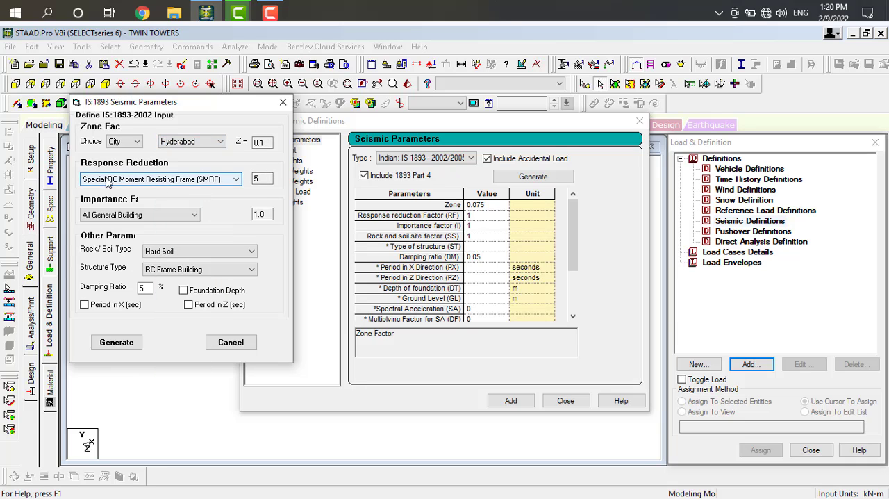
left_click(202, 252)
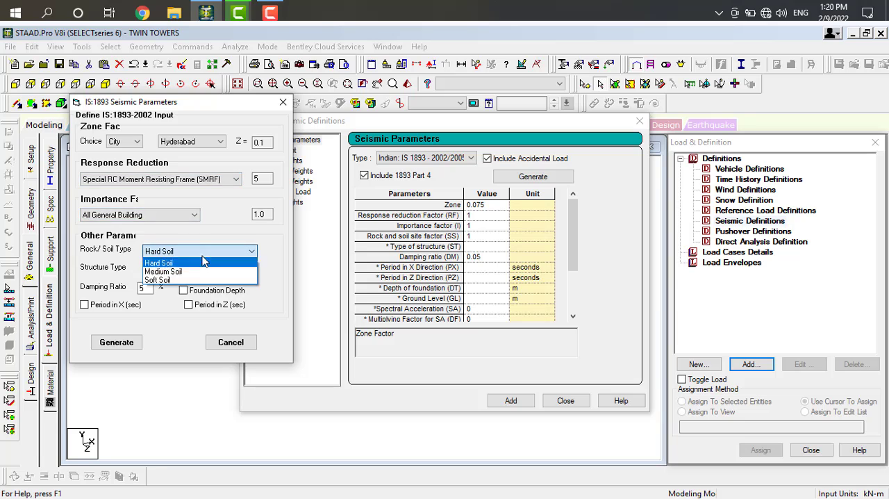
left_click(201, 271)
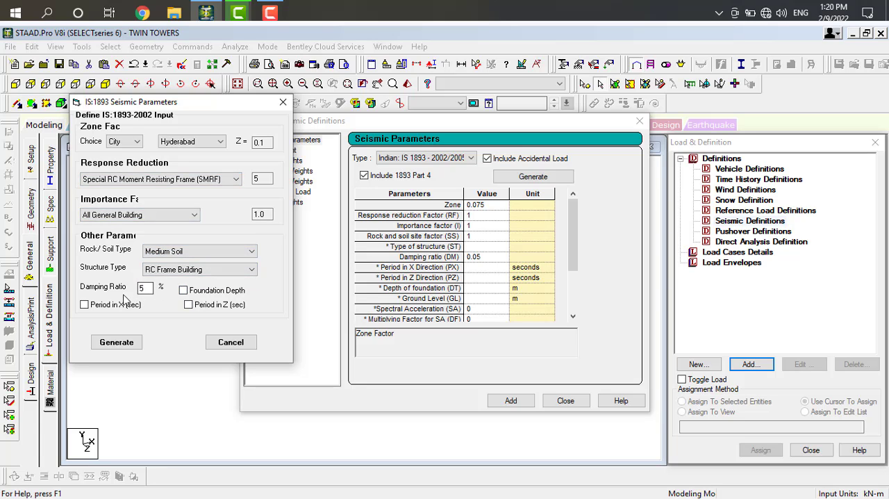
Generate and add the seismic parameters with a foundation depth of 5 m and periods of 0.5 seconds in X and Z.
left_click(183, 290)
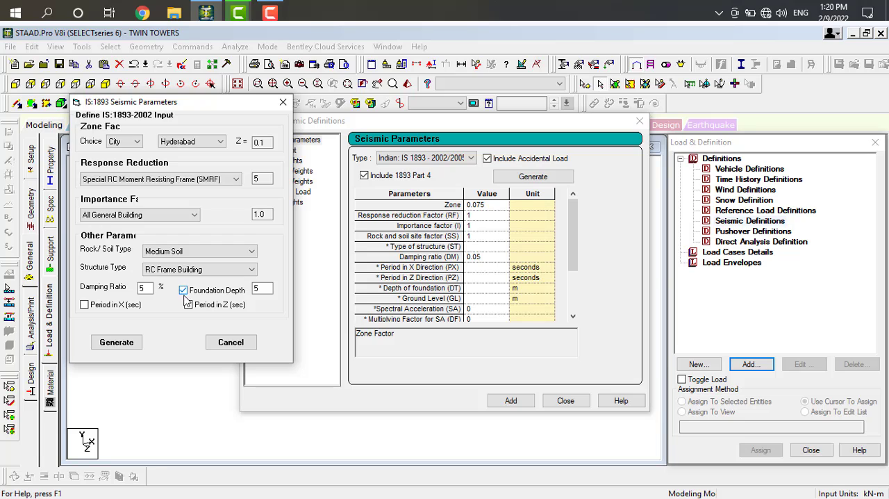
left_click(183, 291)
left_click(188, 304)
left_click(183, 290)
left_click(84, 305)
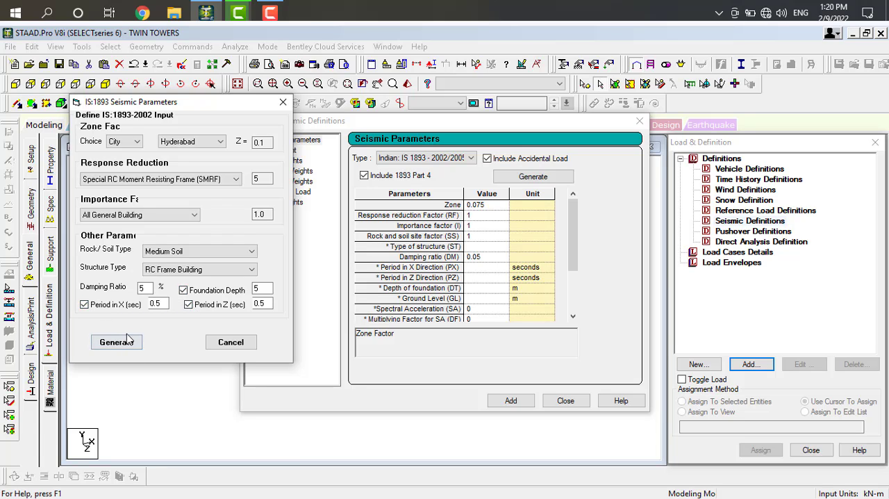
left_click(133, 342)
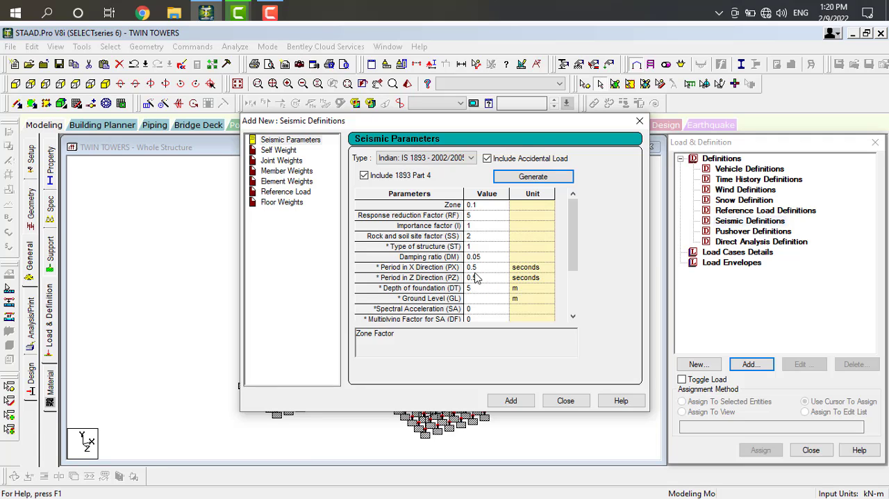
left_click(510, 402)
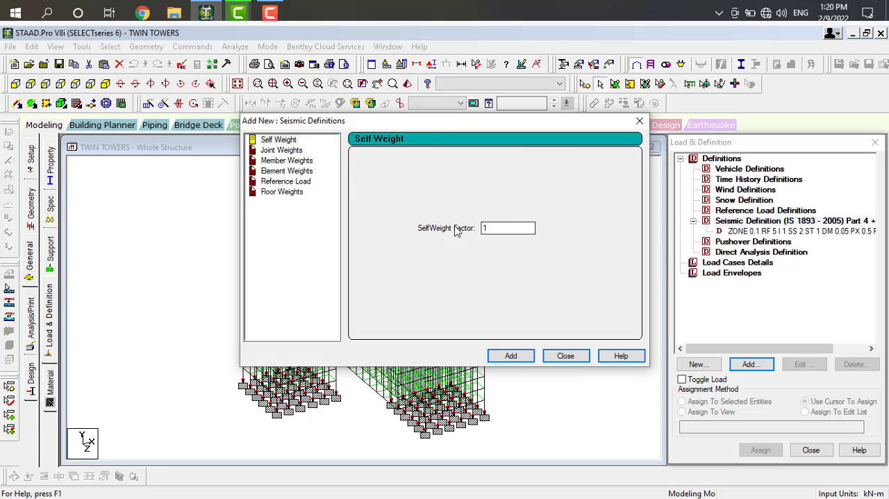
Add a self-weight factor of 1 and a CON member weight of 7.5 kN to the seismic definition.
left_click(511, 357)
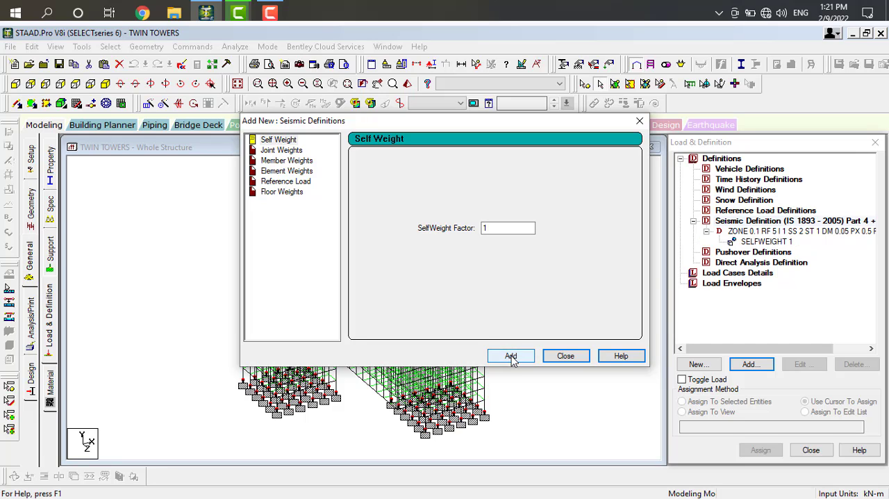
left_click(284, 161)
left_click_drag(465, 211, 431, 217)
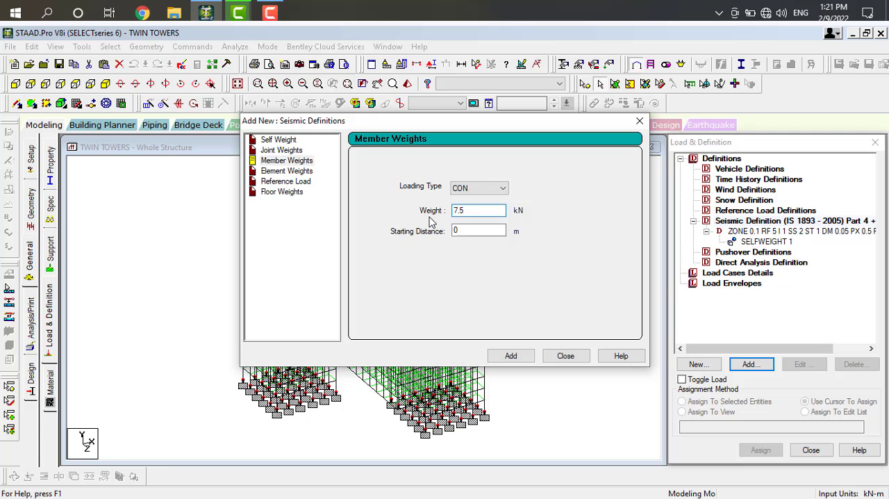
left_click(519, 356)
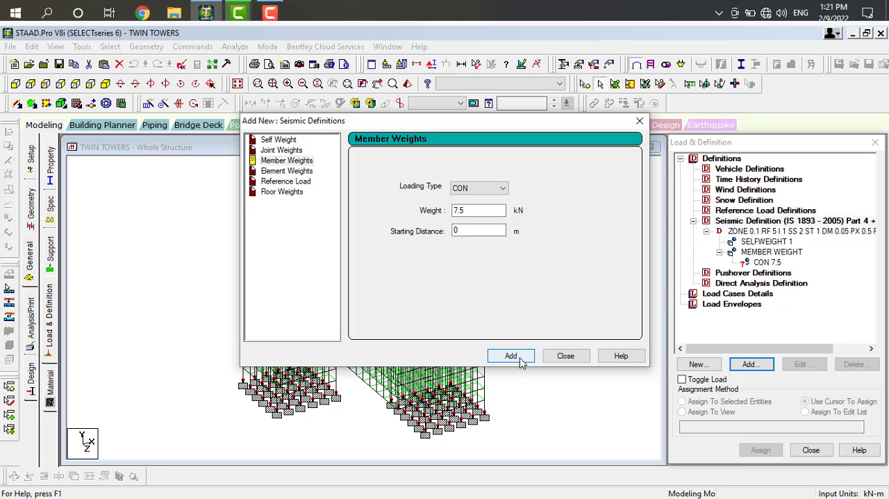
left_click(565, 356)
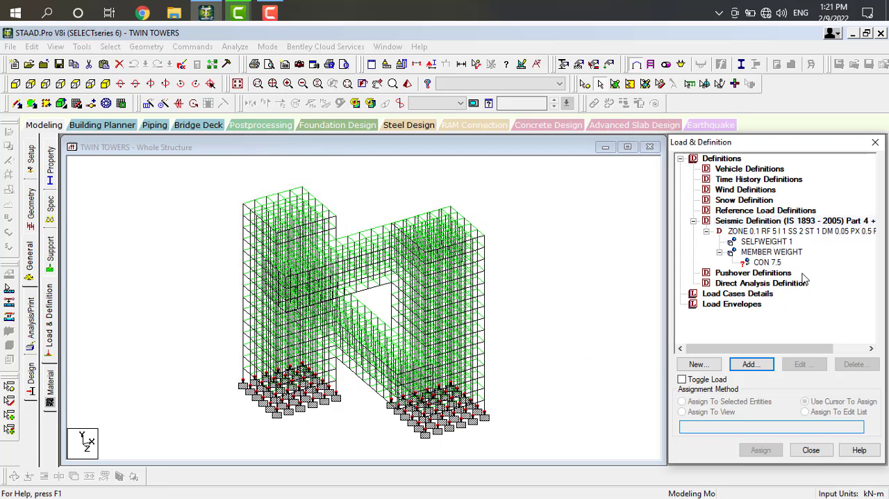
Assign the CON 7.5 member weight to all beams parallel to X and Z.
left_click(767, 262)
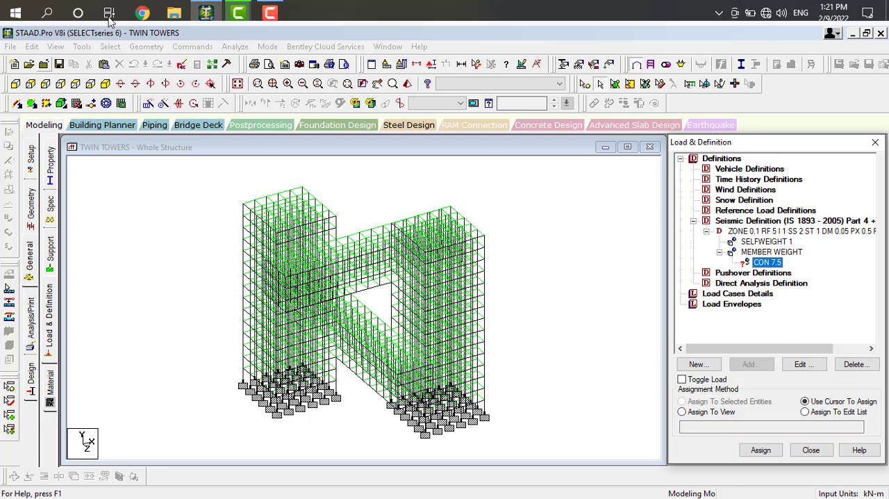
left_click(110, 46)
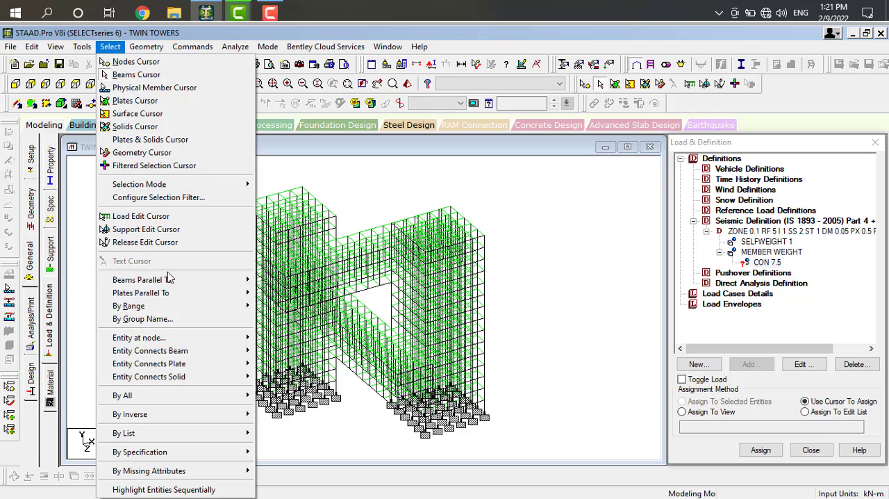
mouse_move(175, 280)
left_click(277, 284)
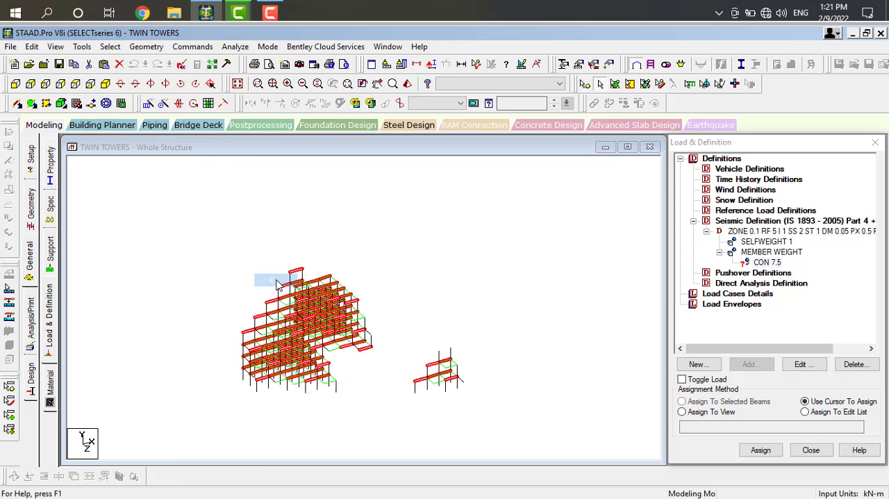
left_click(110, 47)
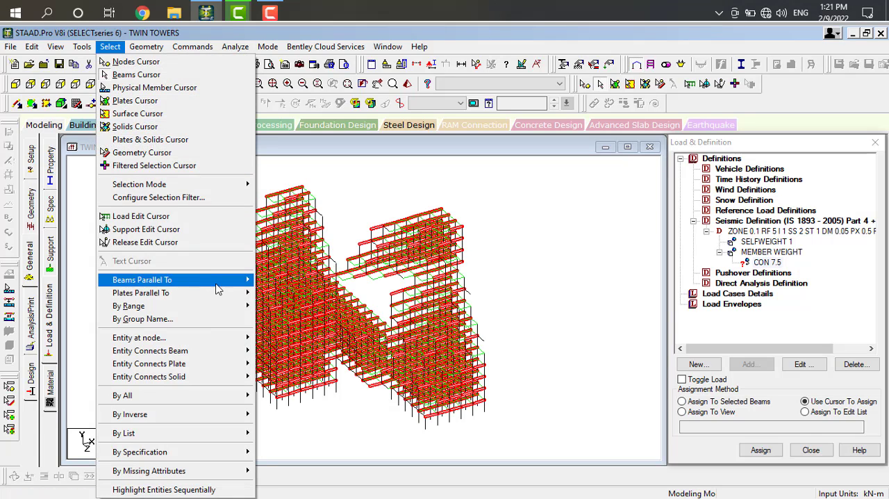
mouse_move(215, 285)
left_click(278, 310)
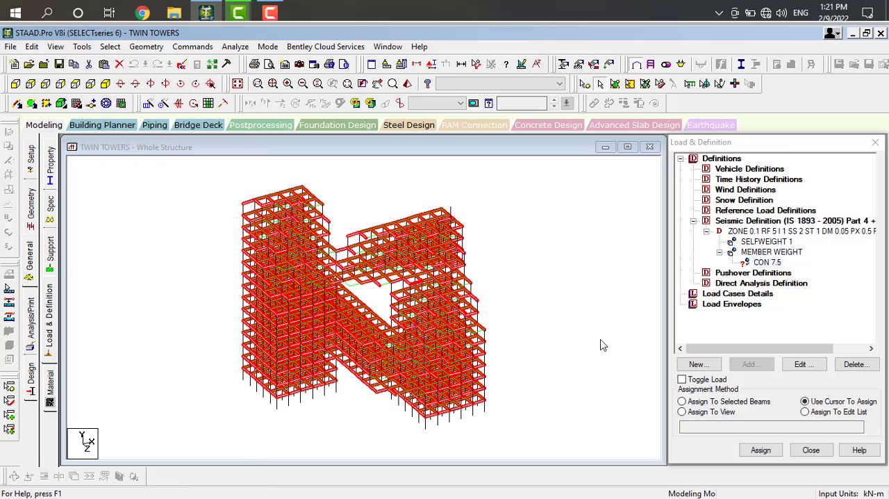
left_click(683, 401)
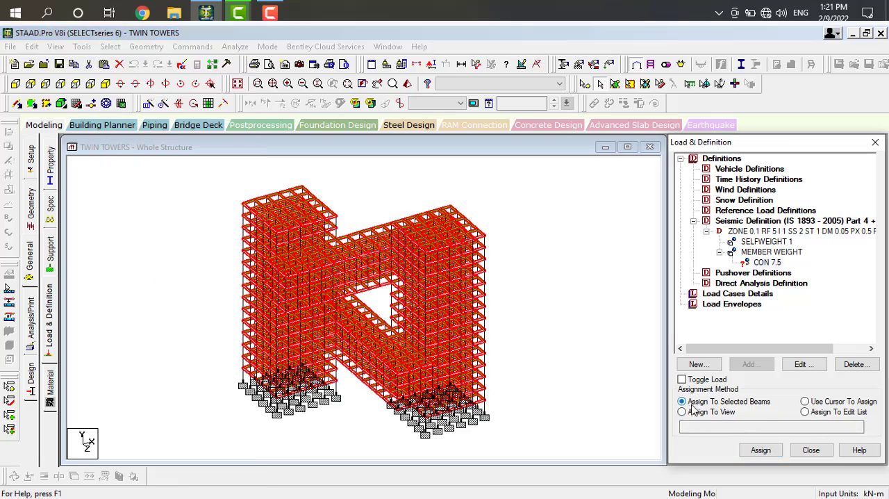
left_click(761, 450)
left_click(799, 335)
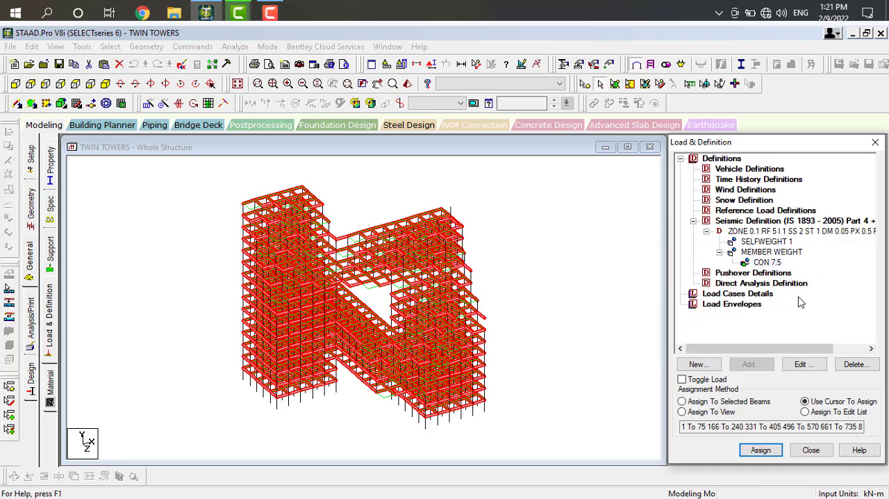
Add wind type definition 1 with the comment WIND 1.
left_click(730, 196)
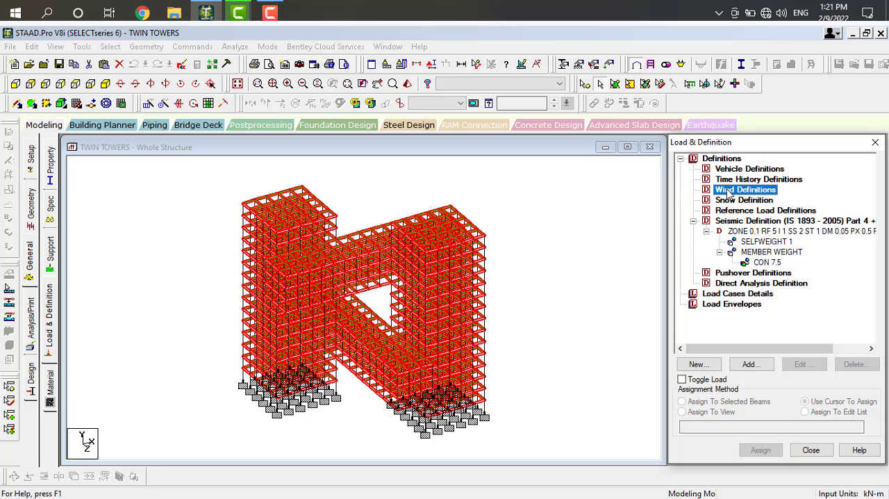
left_click(745, 367)
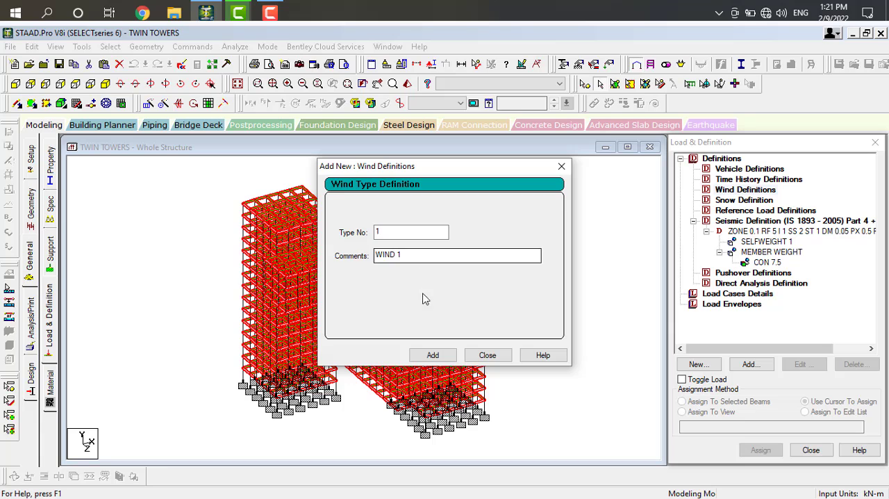
left_click(437, 356)
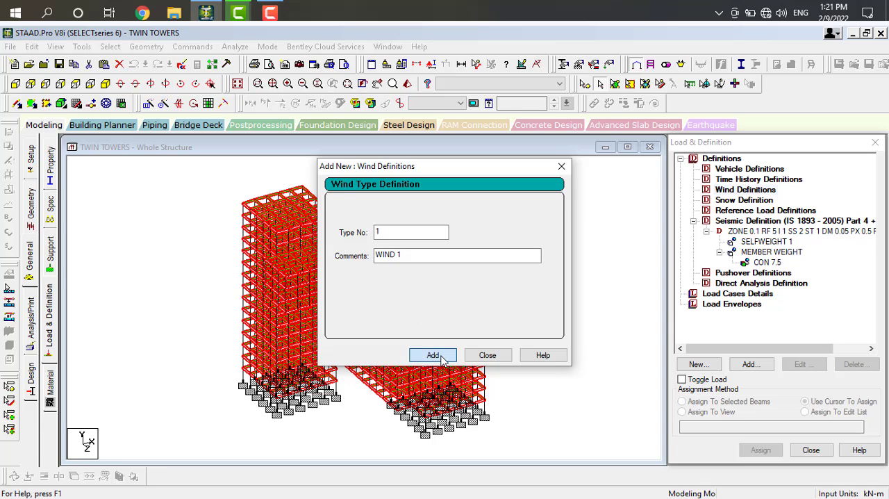
left_click(487, 356)
Calculate and add WIND 1's custom intensities per ASCE-7 2010, using building Category IV and a basic wind speed of 44 mph.
left_click(775, 200)
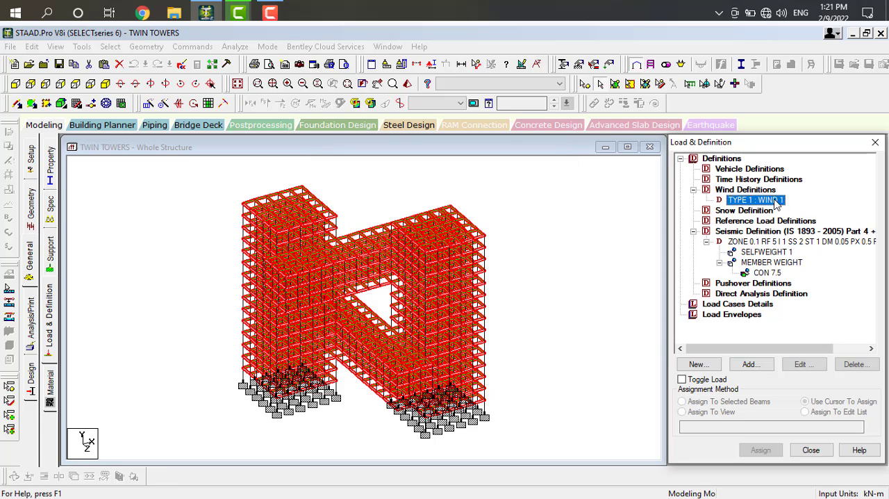
left_click(751, 365)
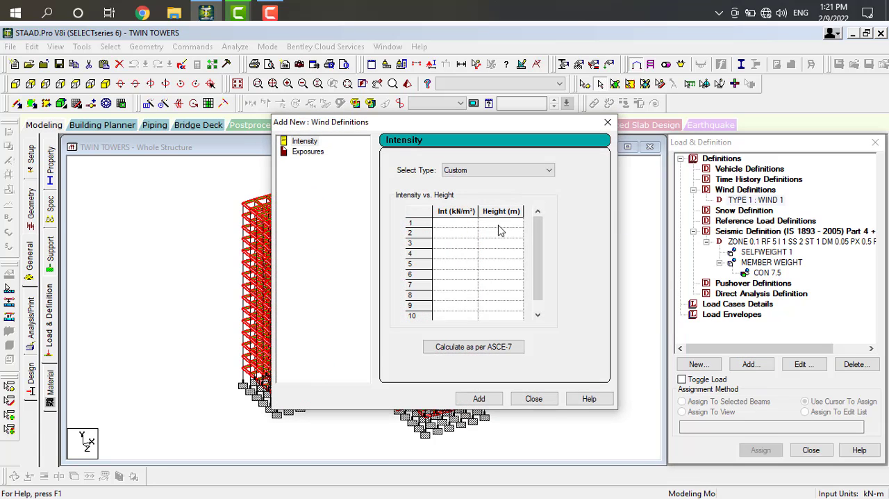
left_click(455, 224)
left_click(497, 350)
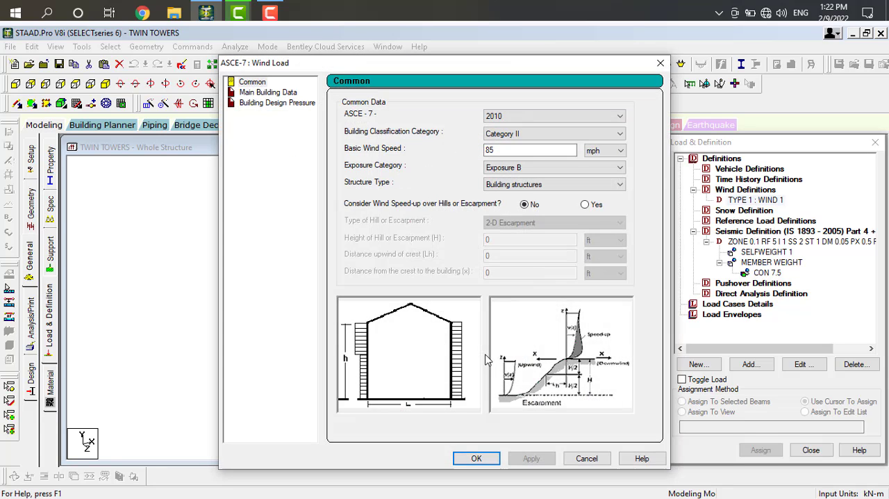
left_click(563, 119)
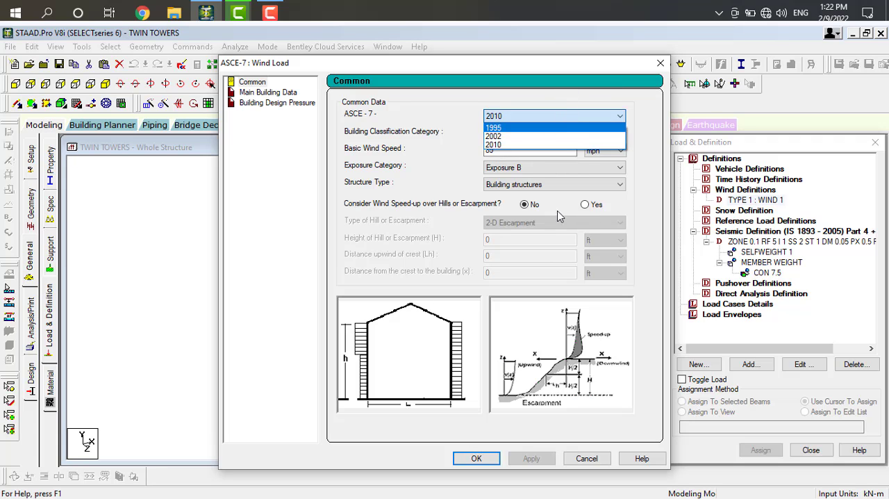
left_click(514, 144)
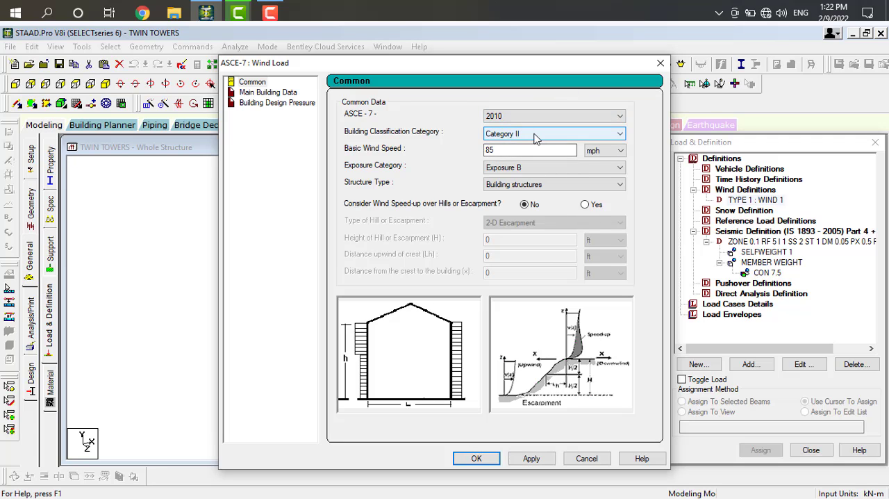
left_click(537, 135)
left_click(540, 172)
left_click_drag(514, 150, 475, 161)
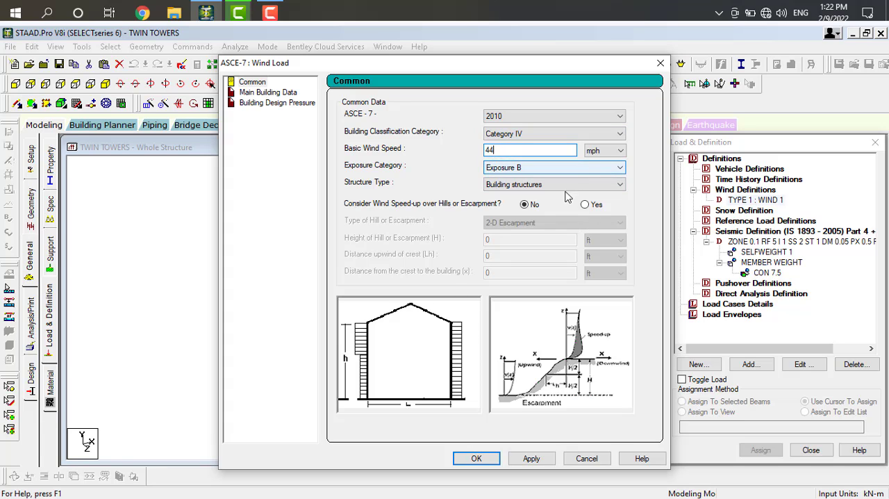
left_click(525, 460)
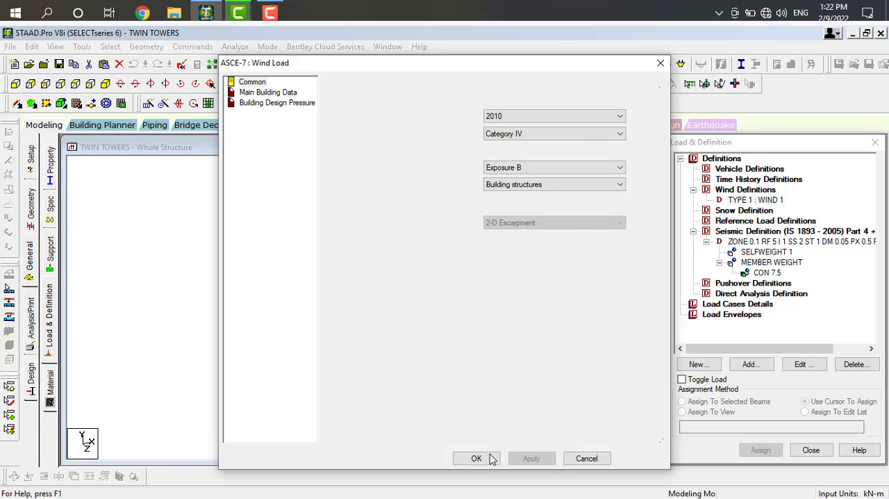
left_click(497, 346)
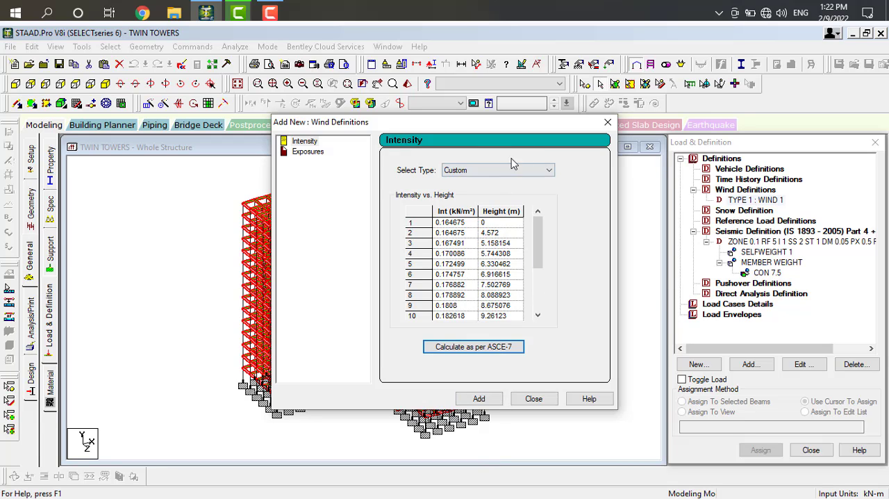
left_click(479, 400)
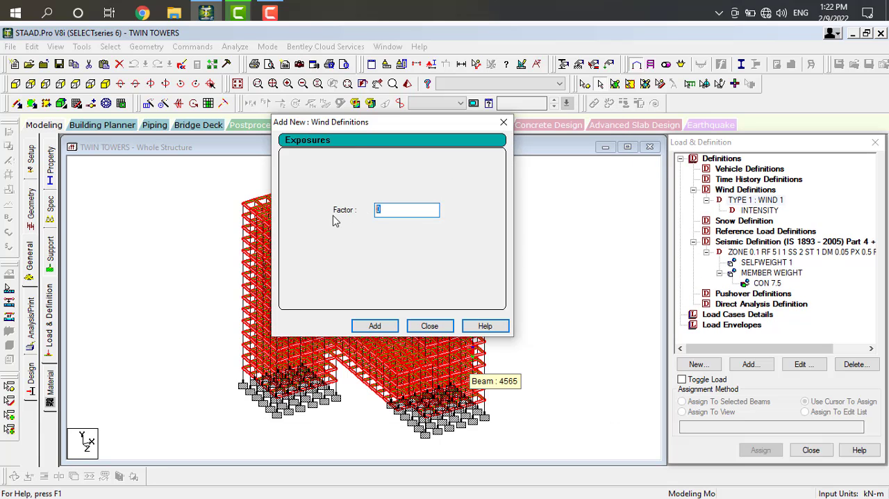
Add an exposure with a factor of 1 to the WIND 1 definition.
key("BackSpace")
left_click(375, 326)
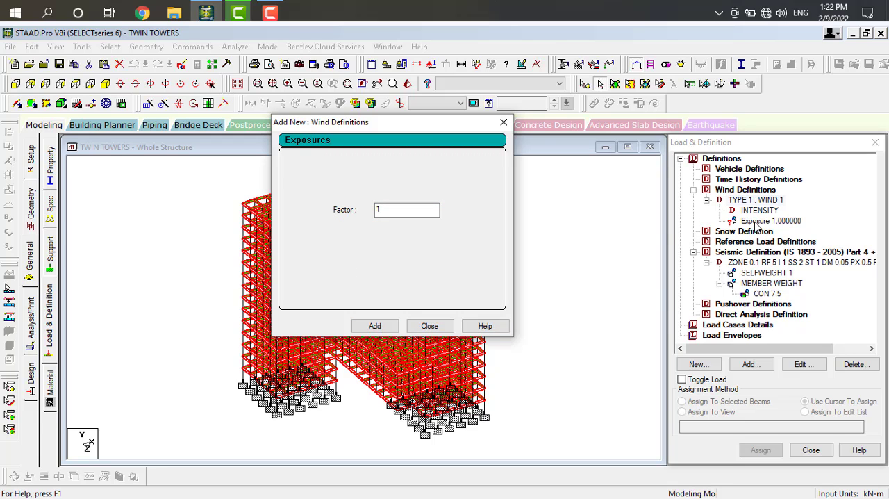
left_click(503, 123)
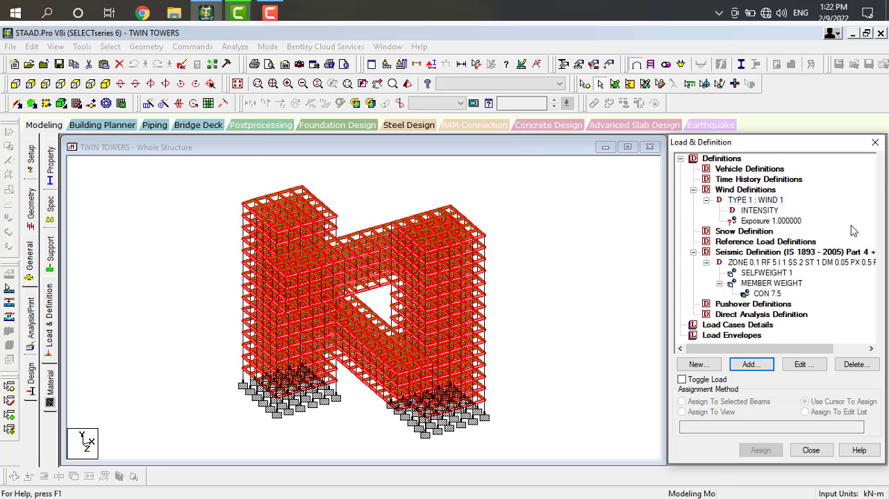
Assign the WIND 1 exposure to the whole structure in view.
left_click(792, 222)
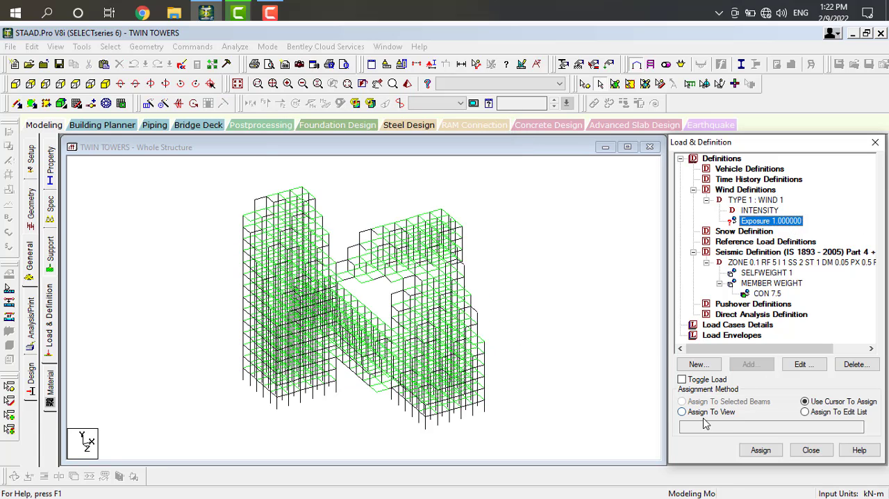
left_click(682, 411)
left_click(761, 450)
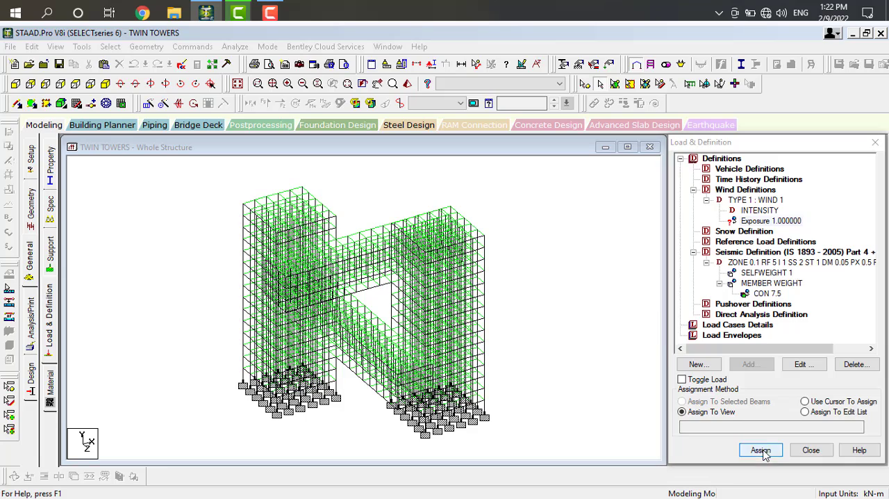
left_click(796, 332)
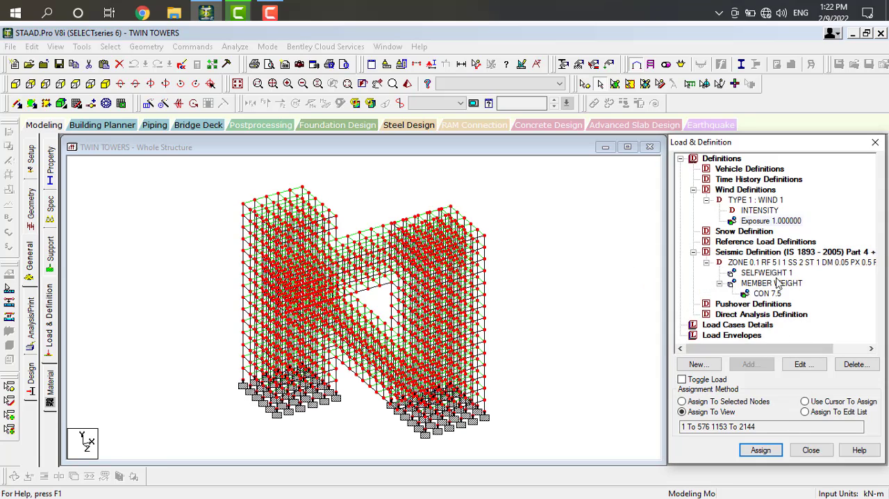
Add primary load case 1 with loading type Seismic and the title EQX.
left_click(681, 159)
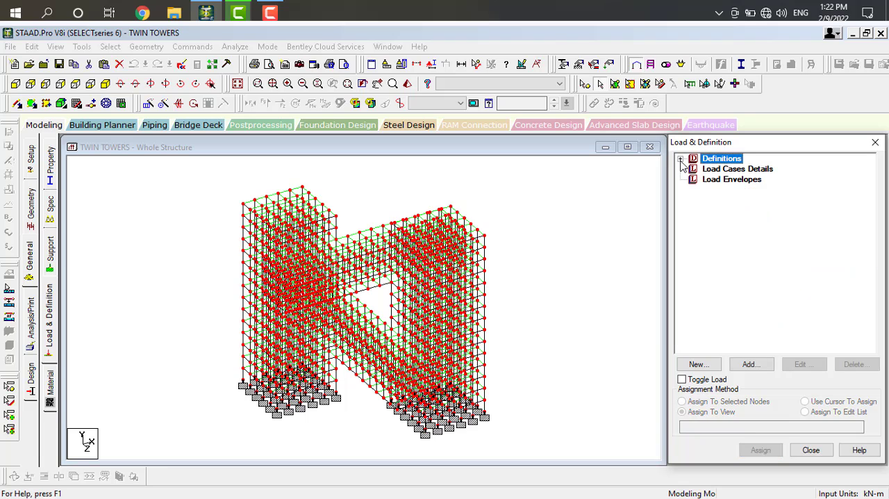
left_click(730, 169)
left_click(752, 365)
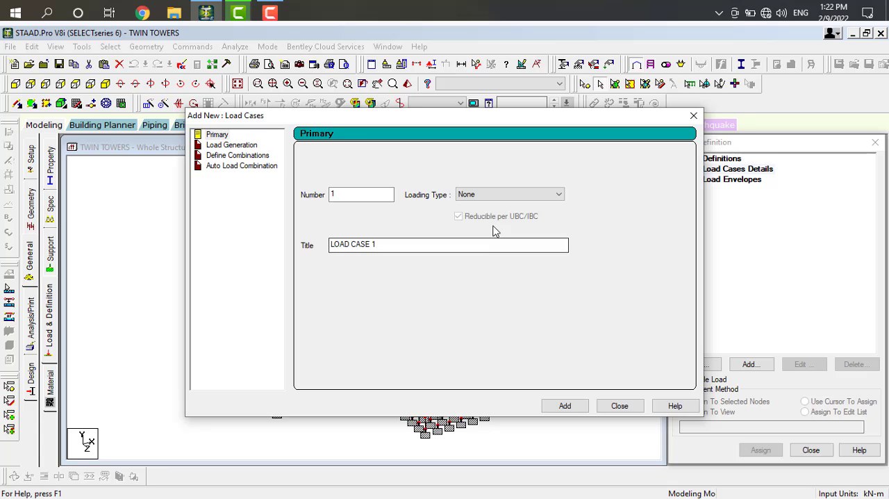
left_click(521, 196)
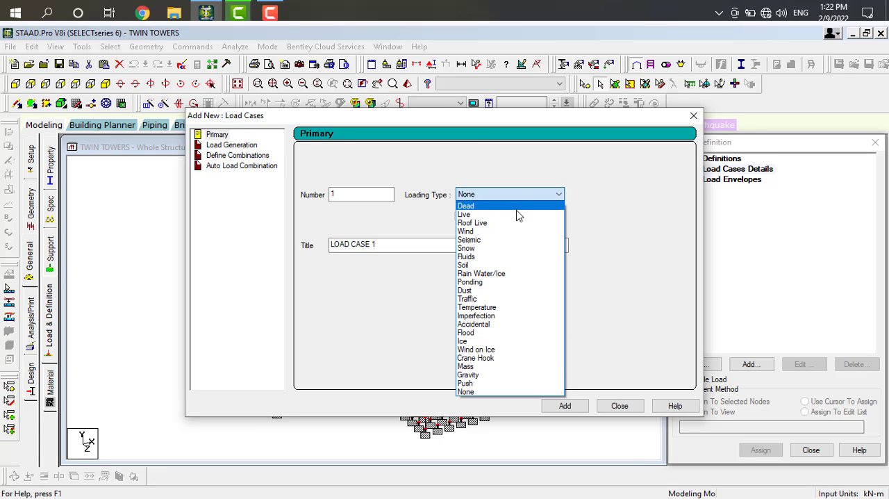
left_click(515, 248)
left_click(469, 241)
left_click_drag(390, 243, 325, 248)
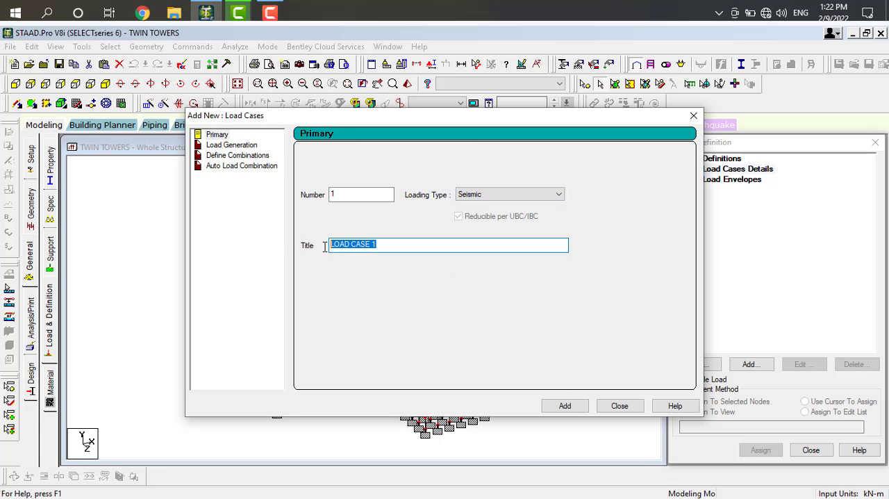
type("EQX")
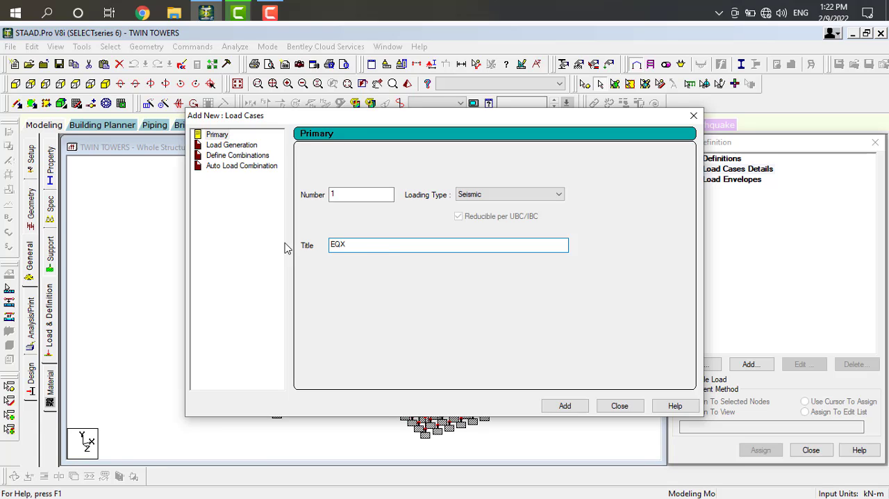
left_click(563, 407)
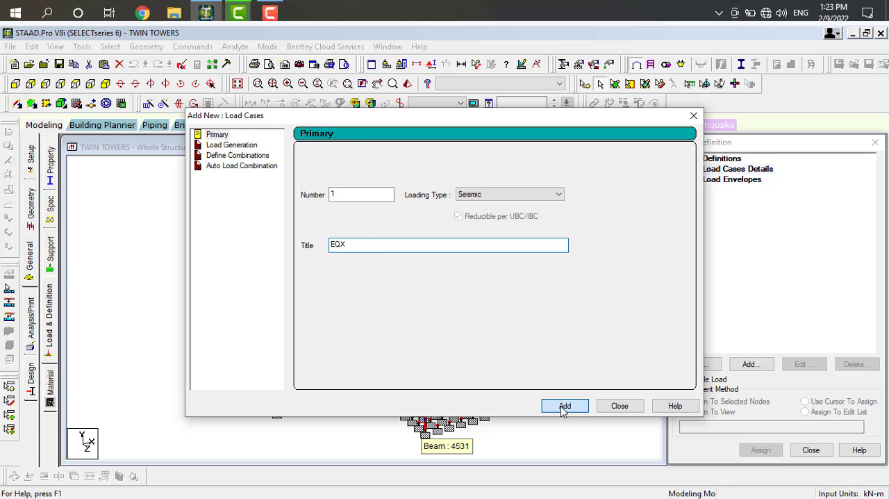
Add primary load case 2 of type Seismic titled EQZ.
left_click_drag(386, 247, 285, 236)
type("E")
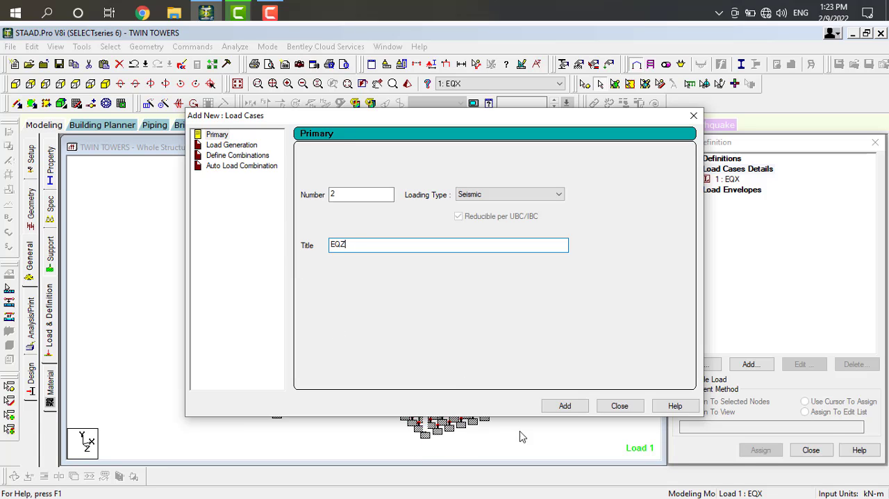
left_click(573, 409)
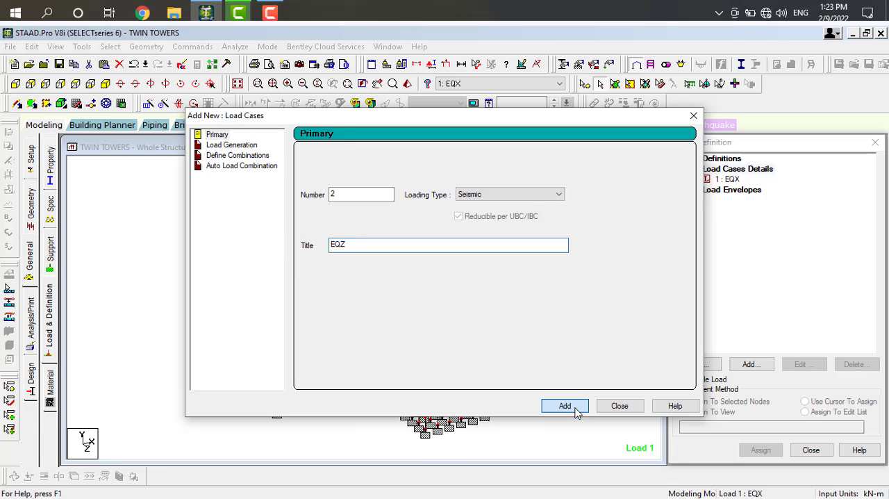
Add primary load case 3 with loading type Wind and the title WX.
left_click(528, 196)
left_click(512, 233)
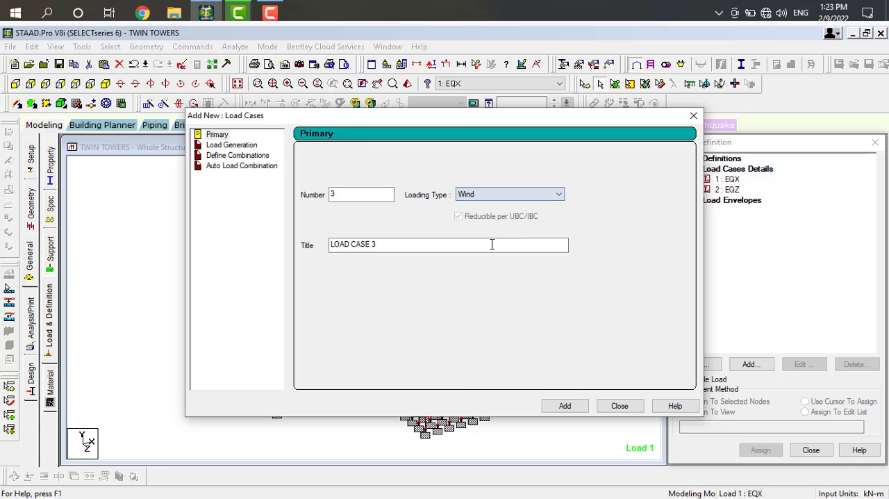
left_click_drag(379, 244, 298, 254)
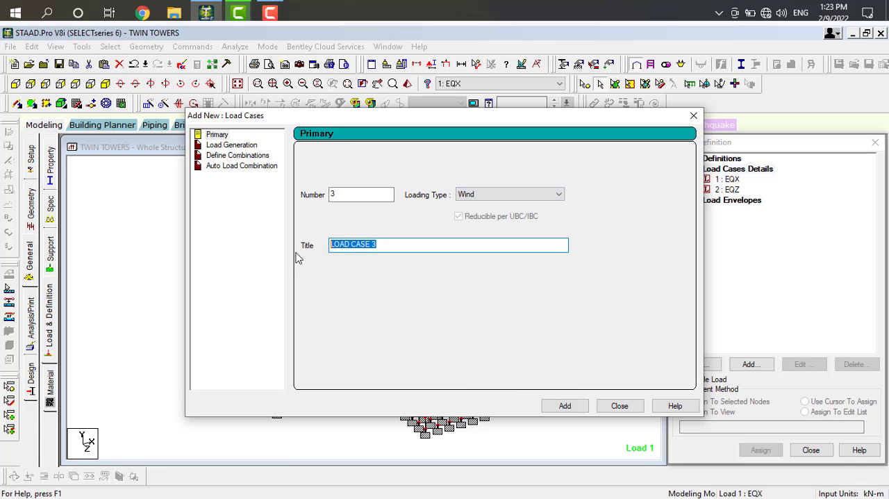
type("WX")
key("Return")
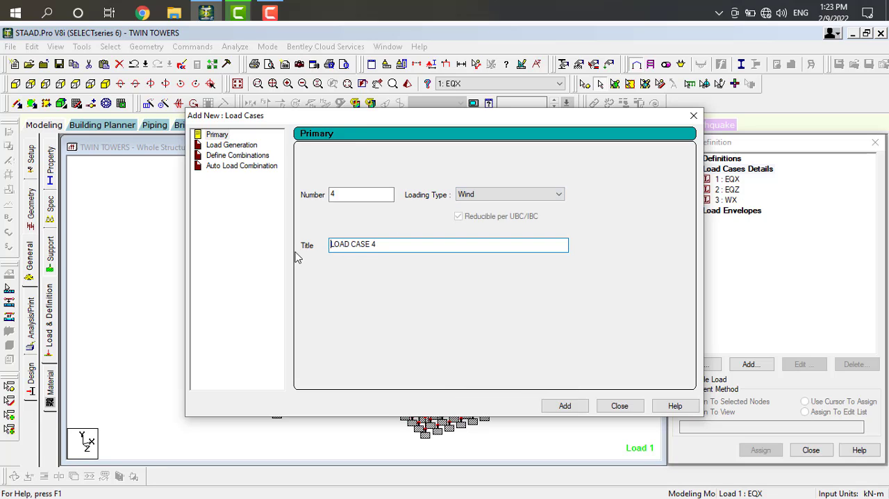
Add primary load case 4 of type Wind titled WZ.
left_click_drag(391, 245, 306, 247)
type("WZ")
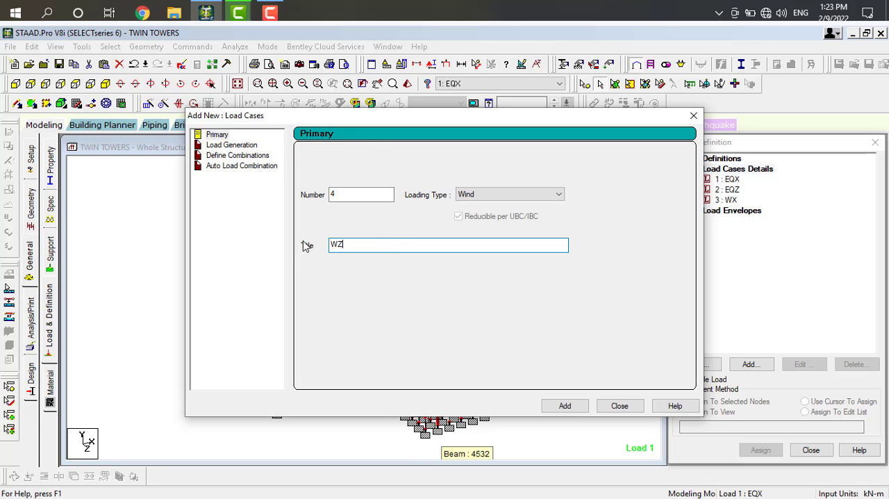
left_click(557, 407)
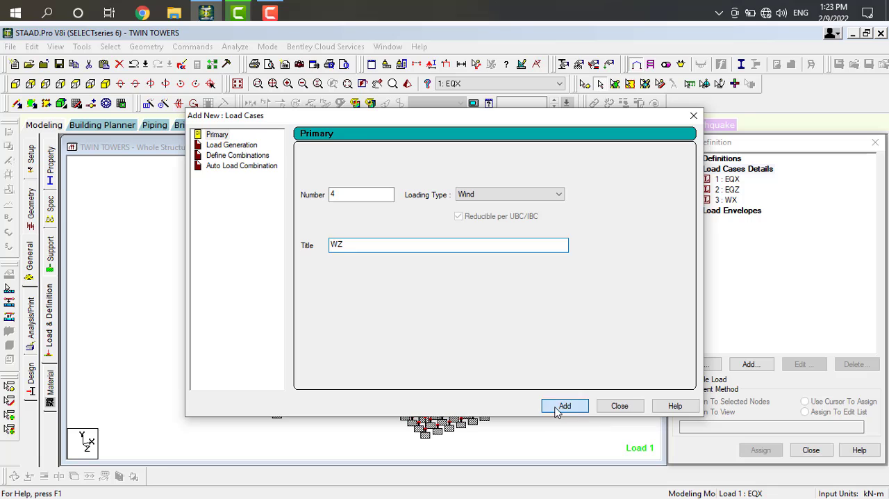
Add primary load case 5 with loading type Dead and the title DL.
left_click(515, 194)
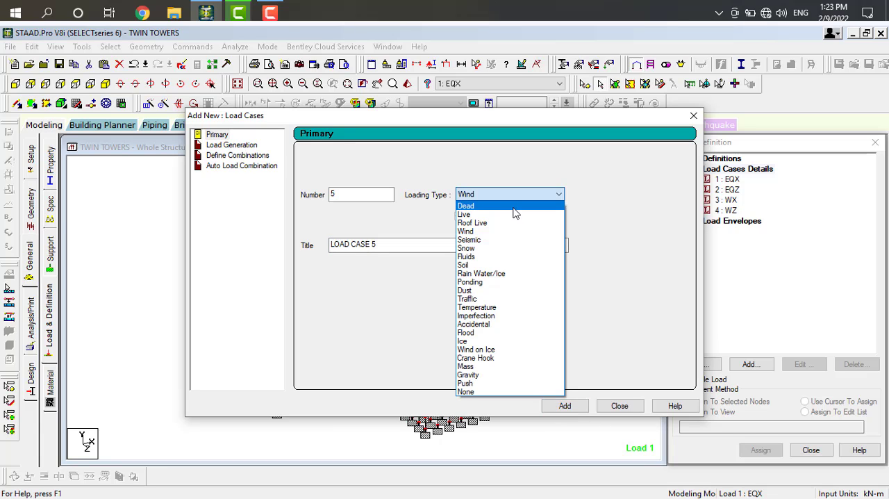
left_click(511, 202)
left_click_drag(381, 245, 302, 245)
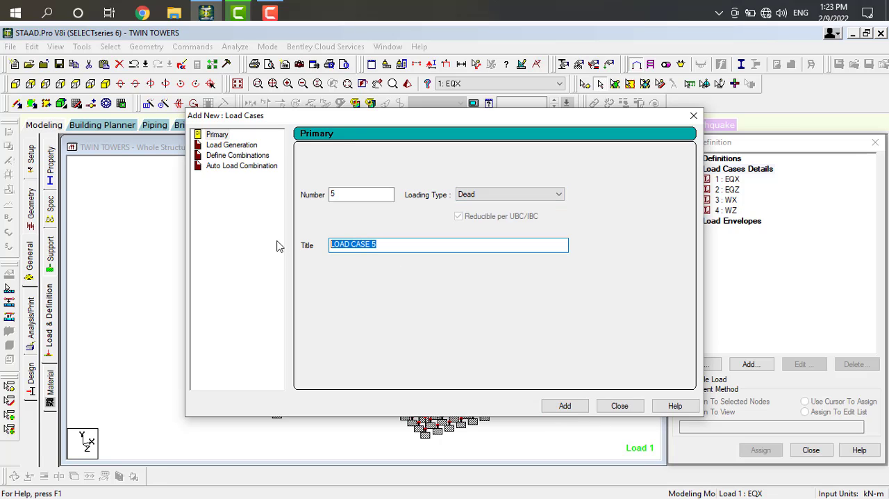
type("DL")
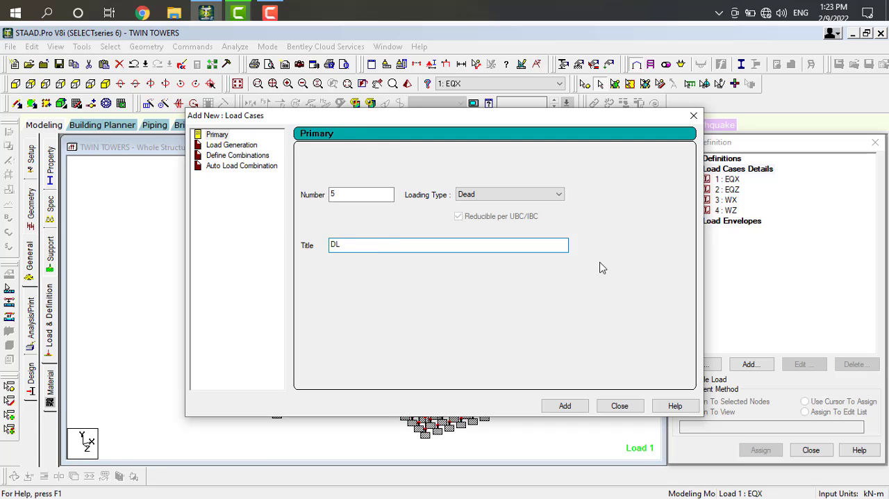
left_click(565, 406)
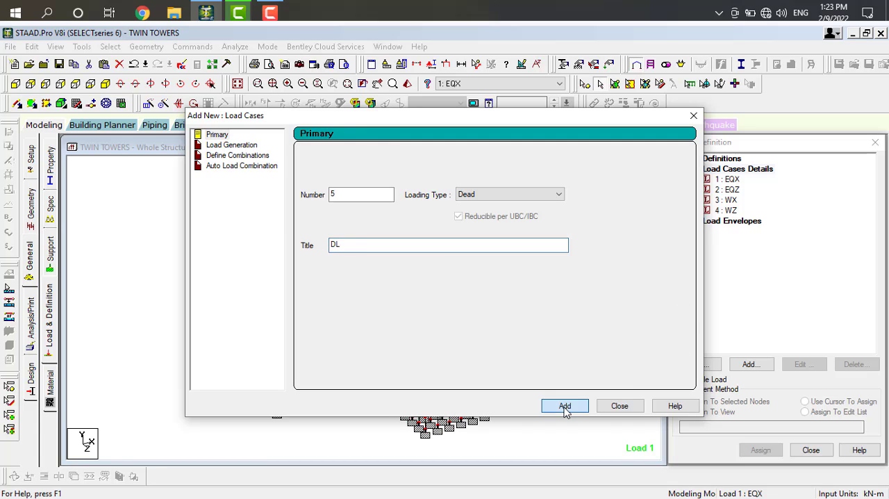
Add primary load case 6 with loading type Live and the title LL.
left_click(549, 195)
left_click(503, 217)
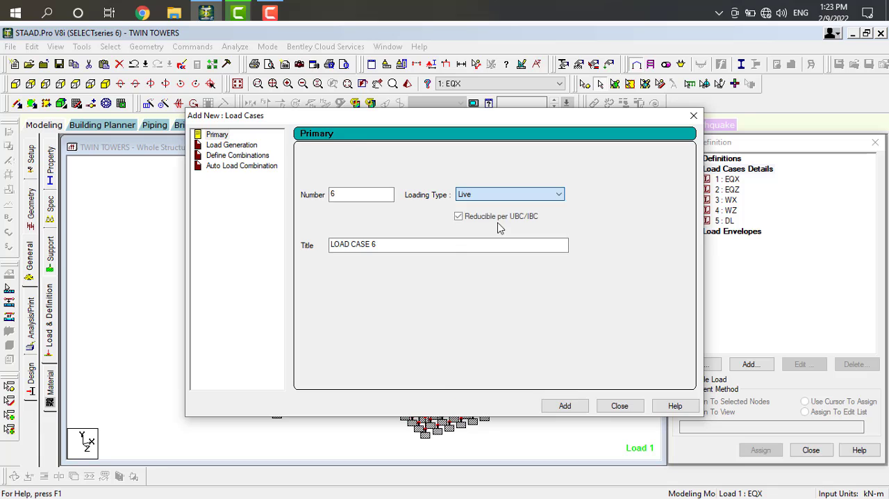
left_click_drag(387, 248, 289, 234)
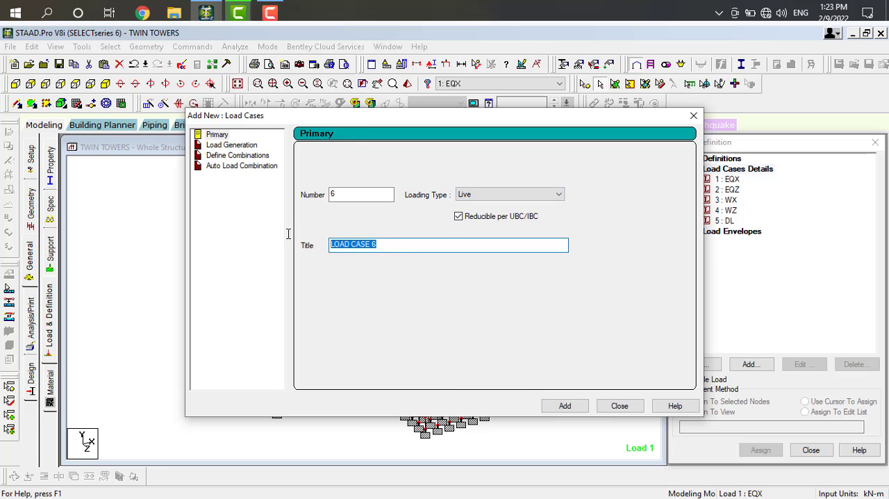
type("LL")
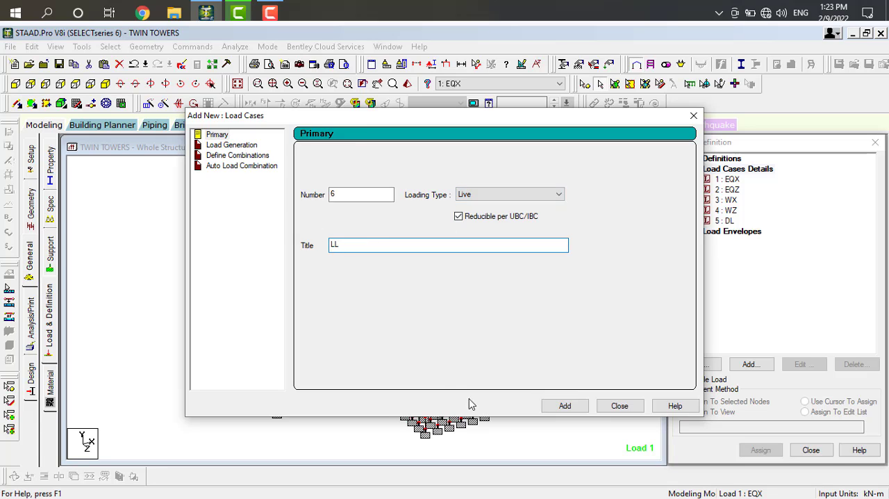
left_click(564, 407)
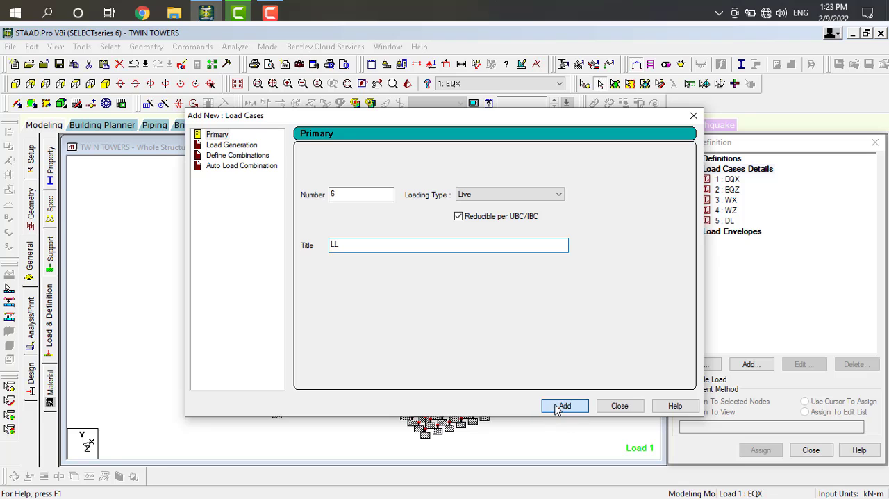
Add primary load case 7 with loading type Roof Live and the title FL, and finish creating load cases.
left_click(528, 195)
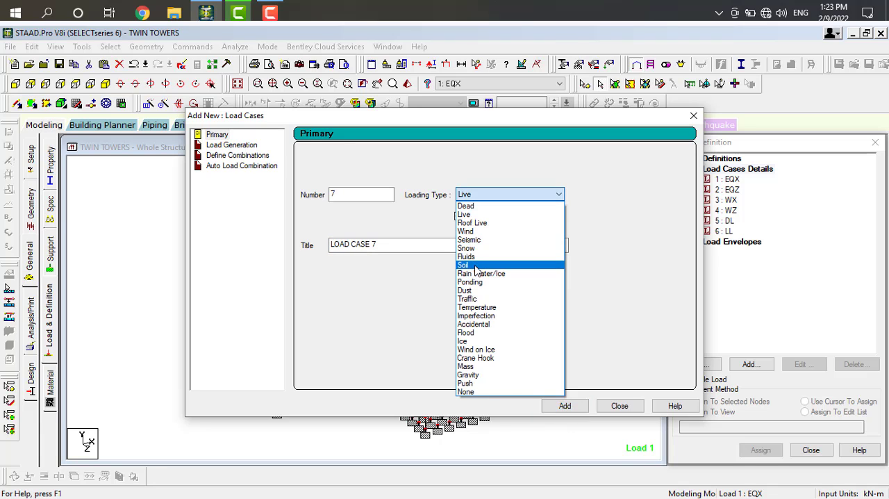
left_click(492, 222)
left_click_drag(378, 244, 303, 253)
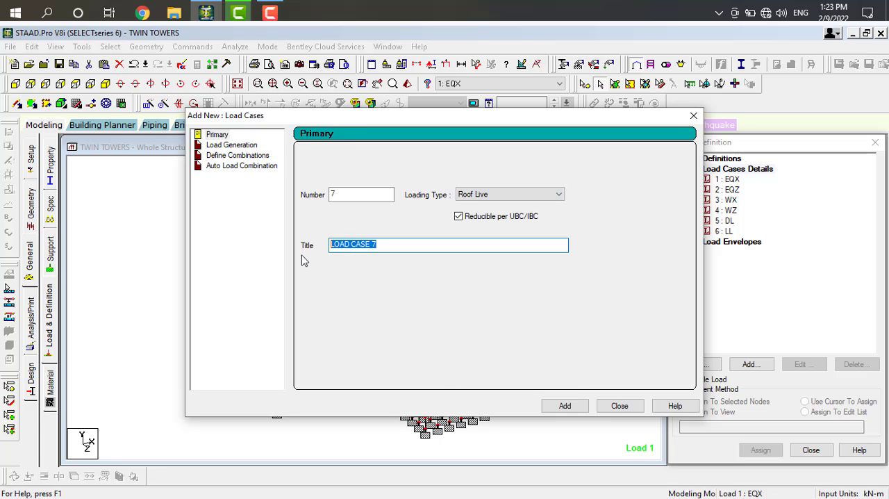
type("F")
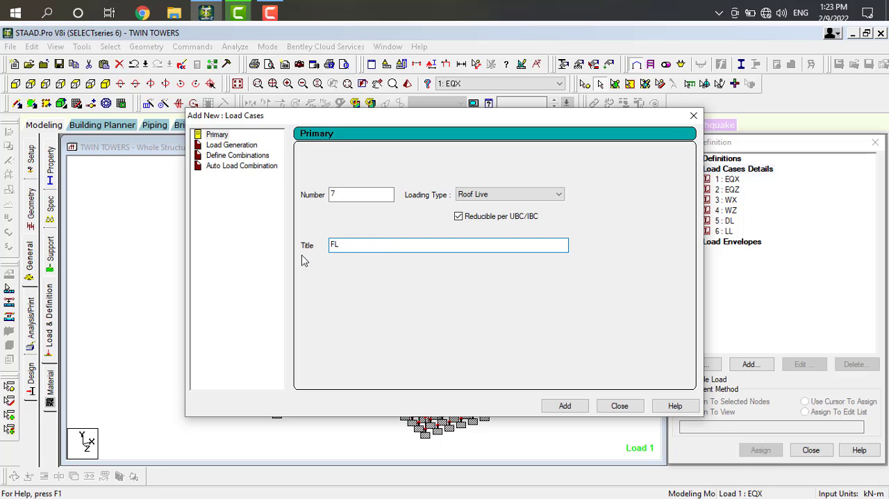
type("L")
left_click(568, 407)
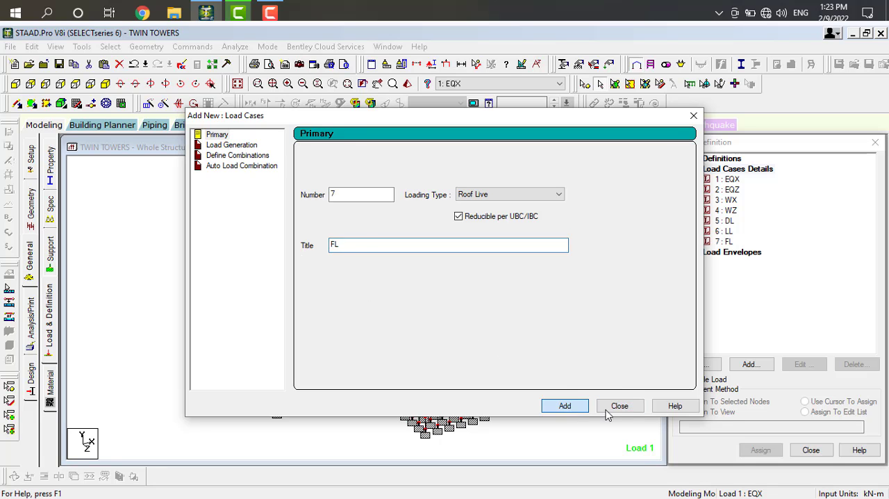
left_click(615, 407)
left_click(730, 180)
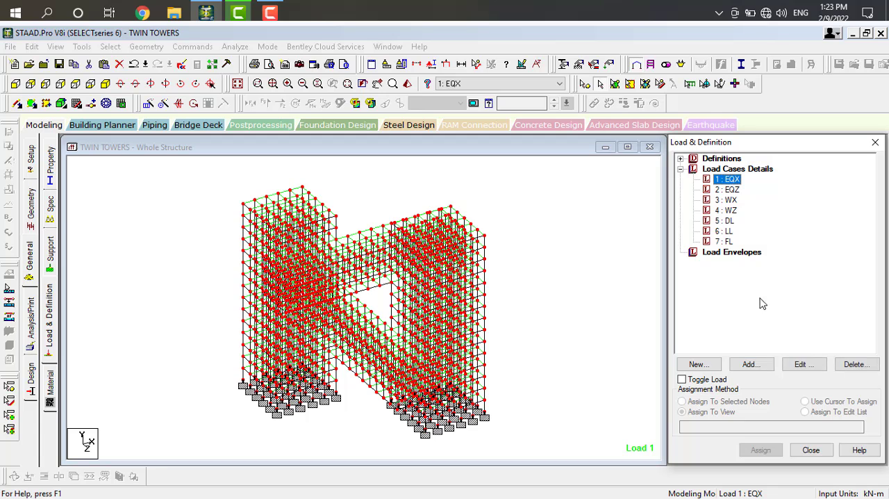
left_click(756, 365)
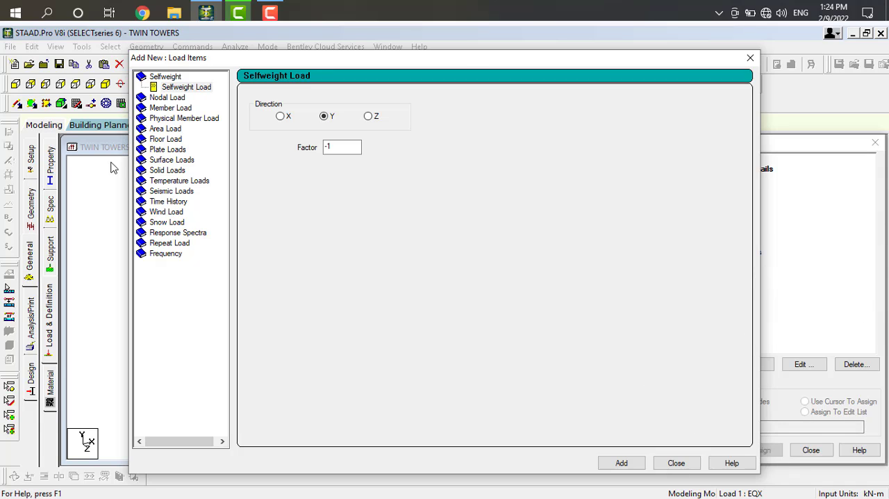
left_click(166, 193)
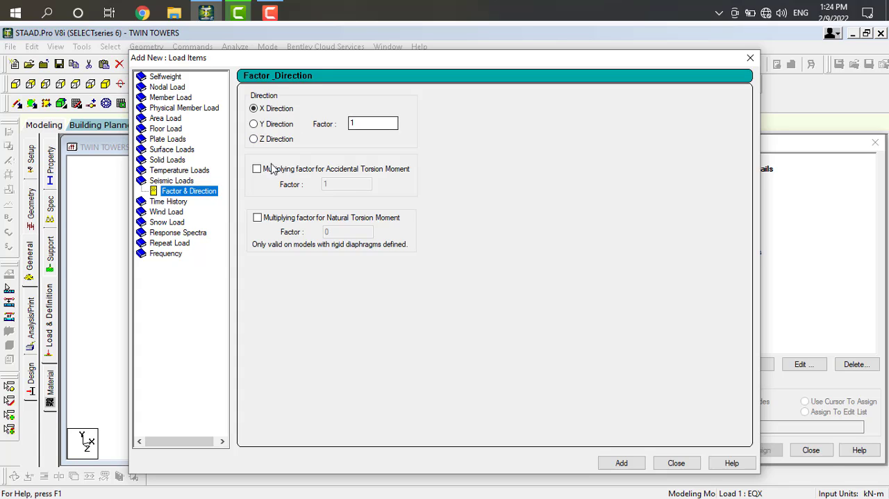
double_click(177, 182)
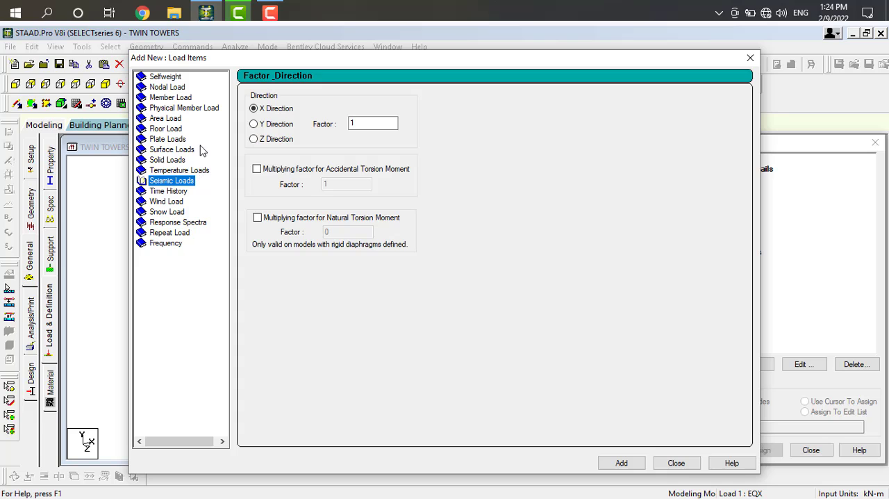
left_click(677, 466)
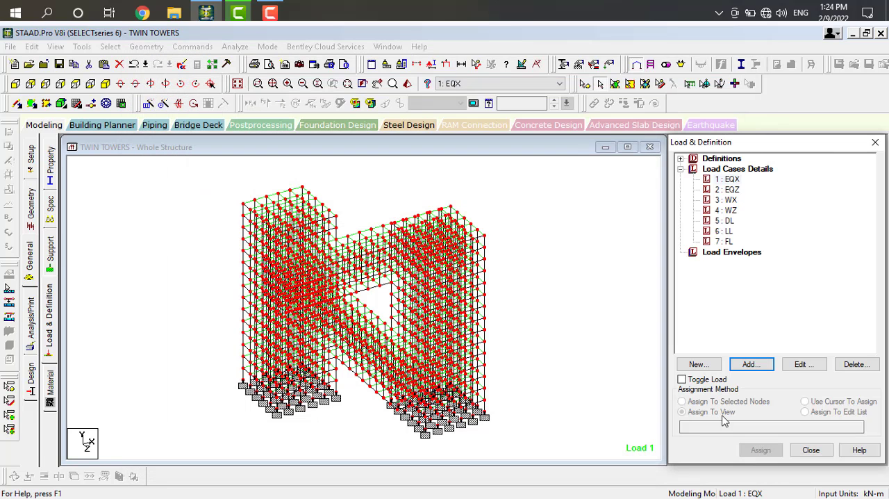
Add a seismic load in the X direction with a factor of 1 to load case EQX.
left_click(732, 180)
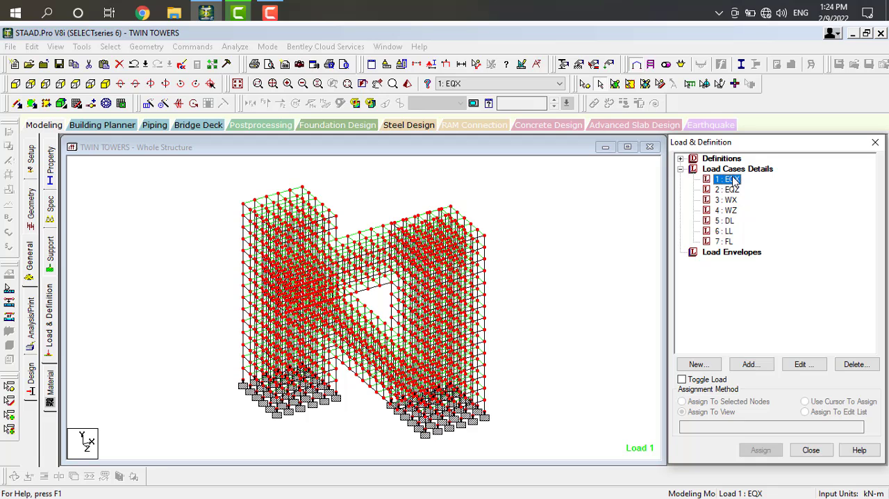
left_click(759, 366)
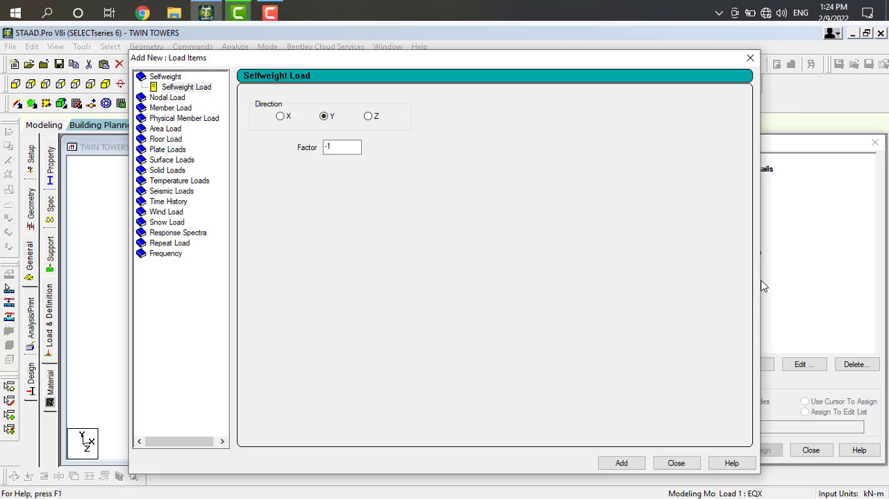
left_click(176, 191)
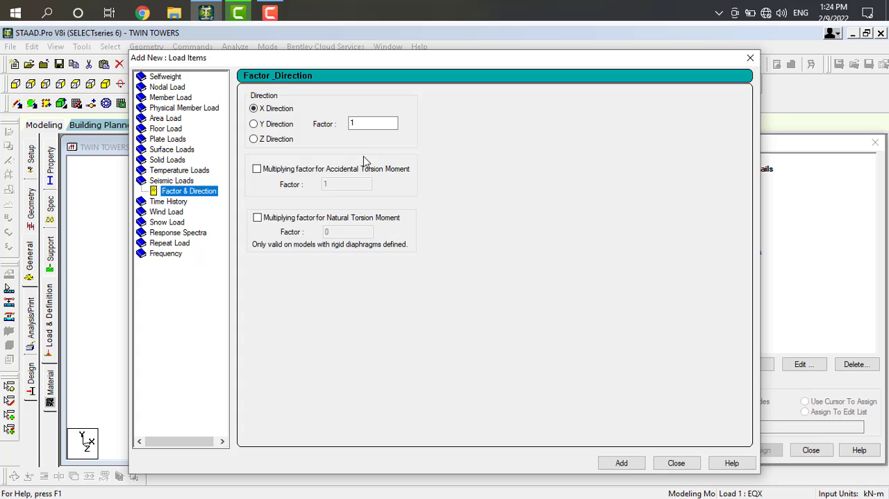
left_click(354, 125)
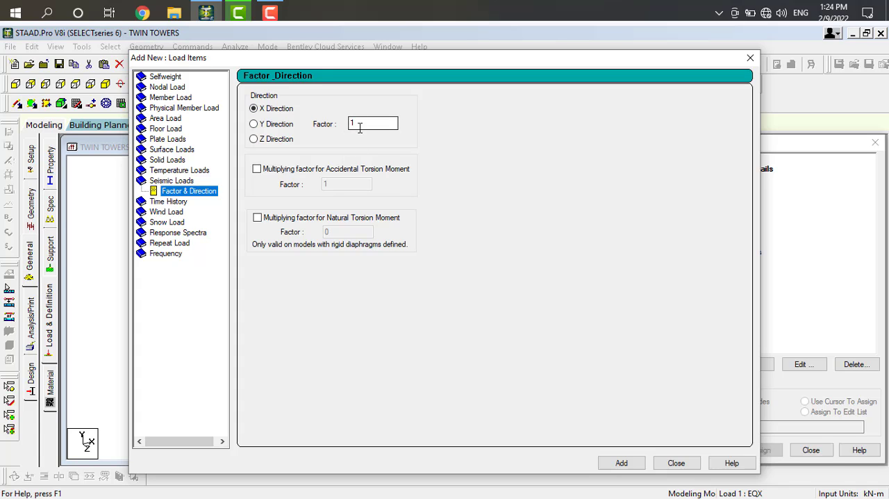
left_click(634, 463)
Add a second X-direction seismic load with a factor of -1 to EQX, and delete that load item again.
double_click(354, 125)
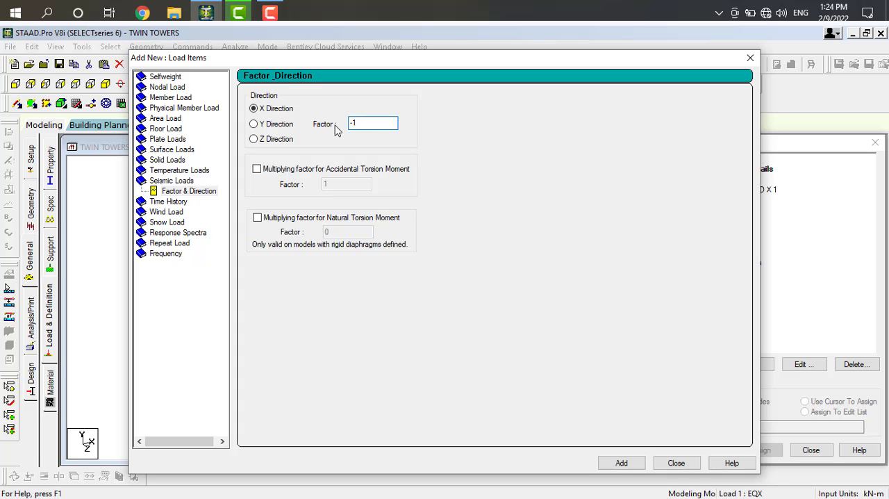
type("-1")
left_click(626, 465)
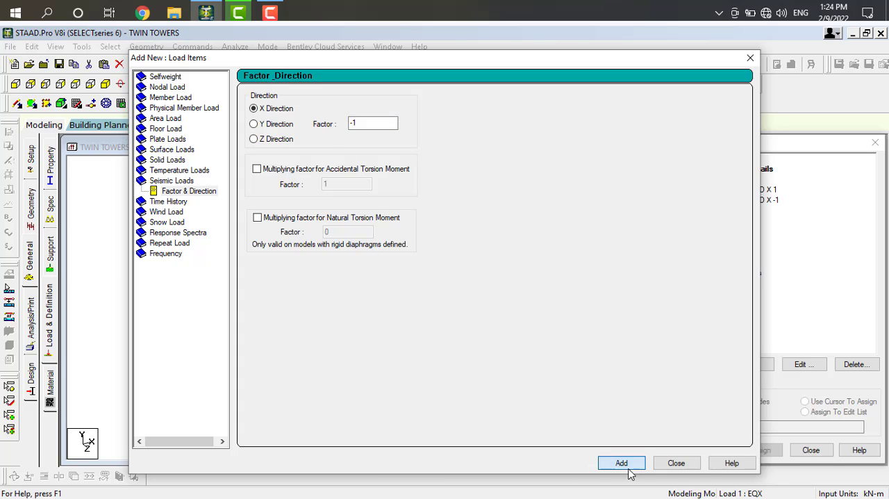
left_click(676, 463)
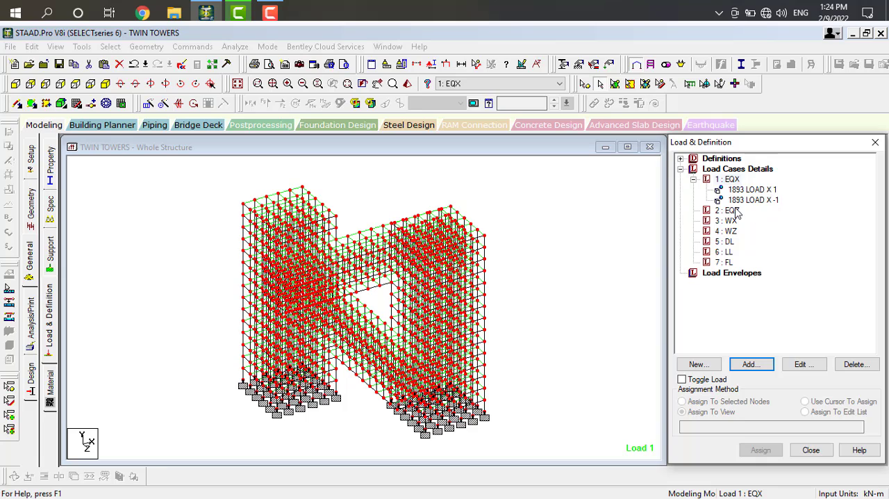
left_click(751, 200)
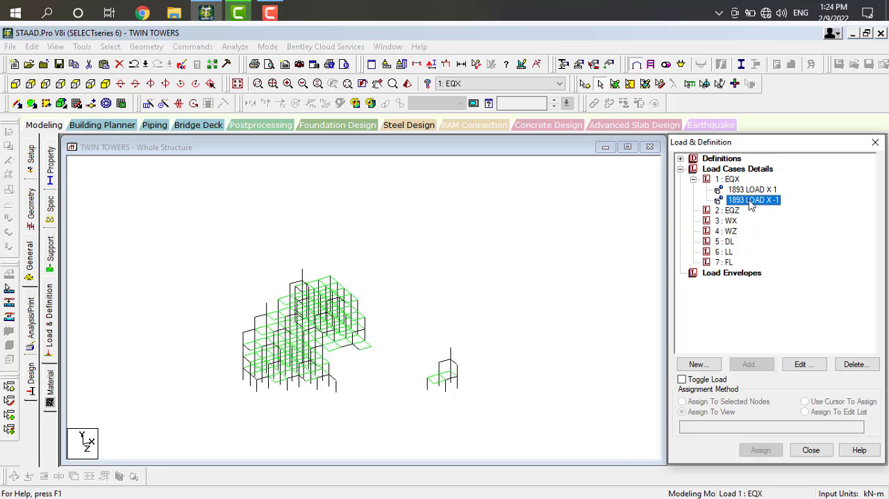
left_click(857, 364)
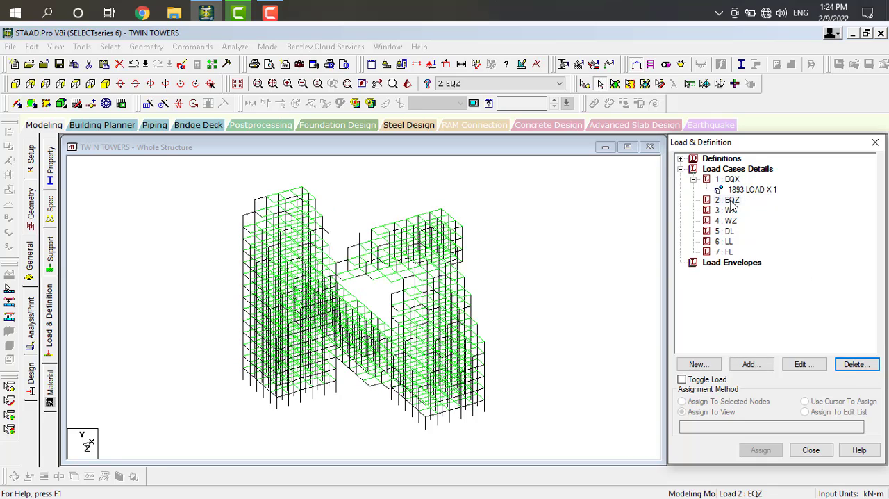
Add a seismic load in the Z direction with a factor of 1 to load case EQZ.
left_click(750, 364)
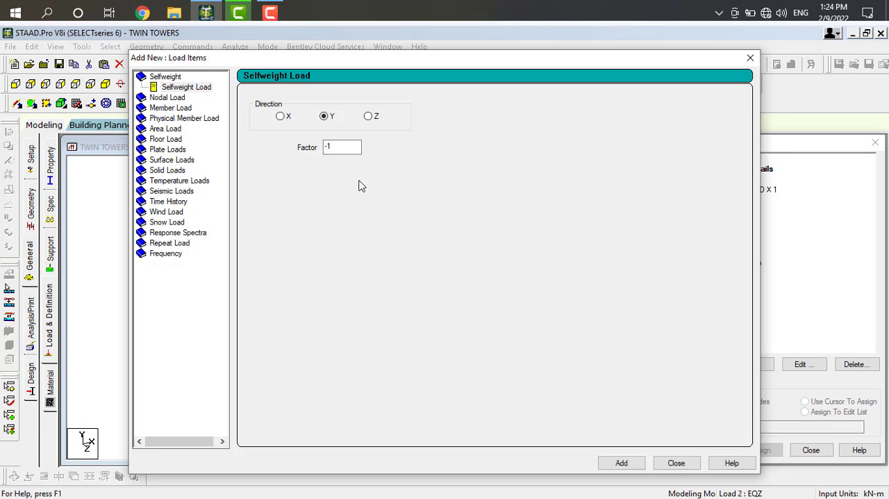
left_click(175, 192)
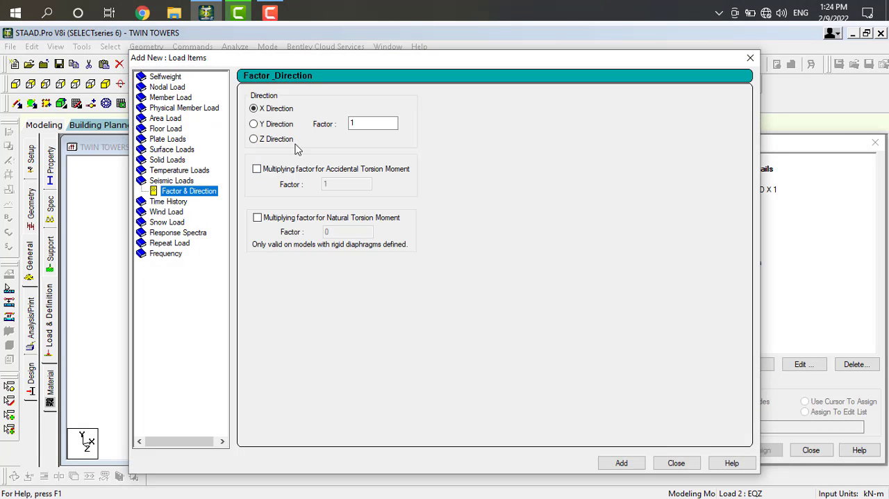
left_click(256, 141)
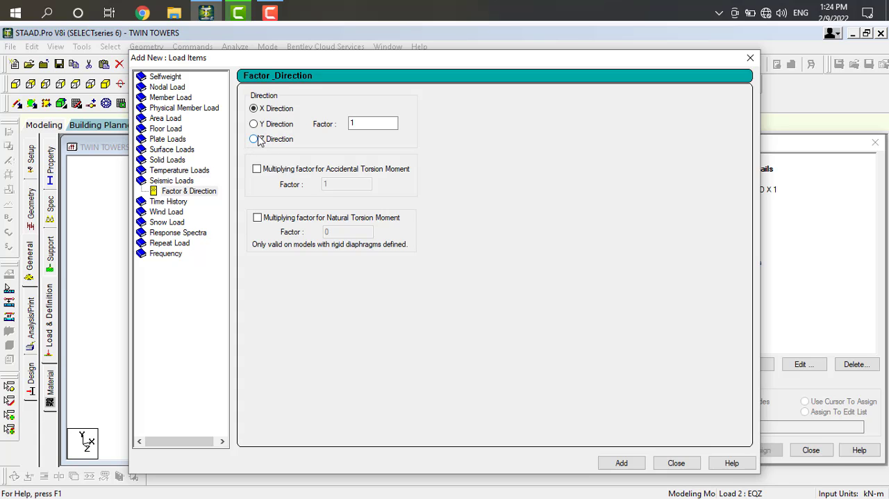
left_click(623, 465)
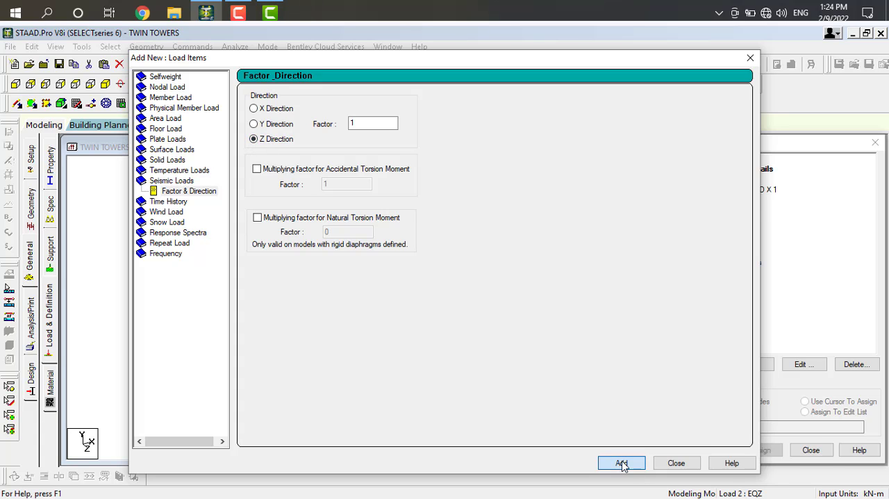
left_click(675, 464)
Add two Type 1 wind loads on the X windward face to load case WX, with factors of 1 and -1.
left_click(726, 221)
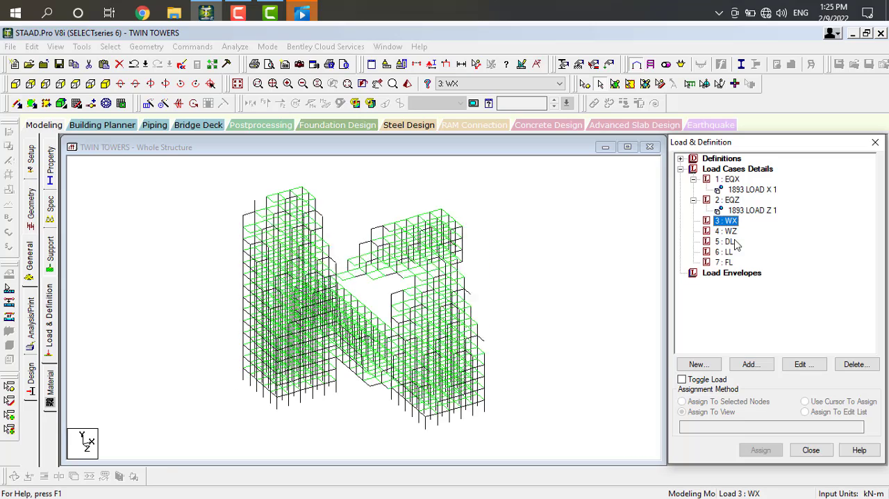
left_click(760, 368)
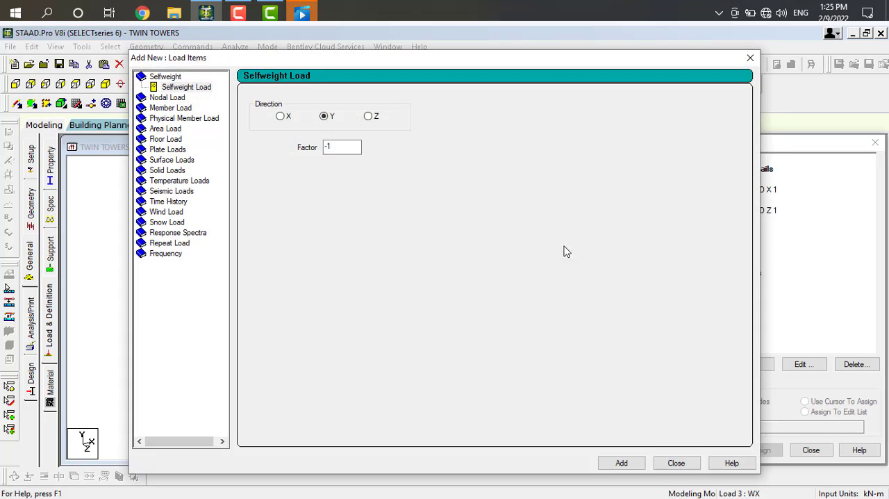
left_click(166, 212)
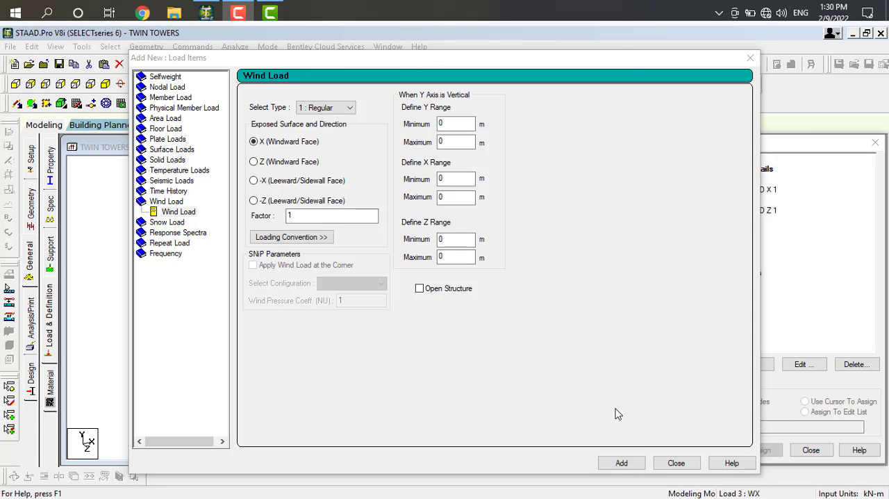
left_click(620, 464)
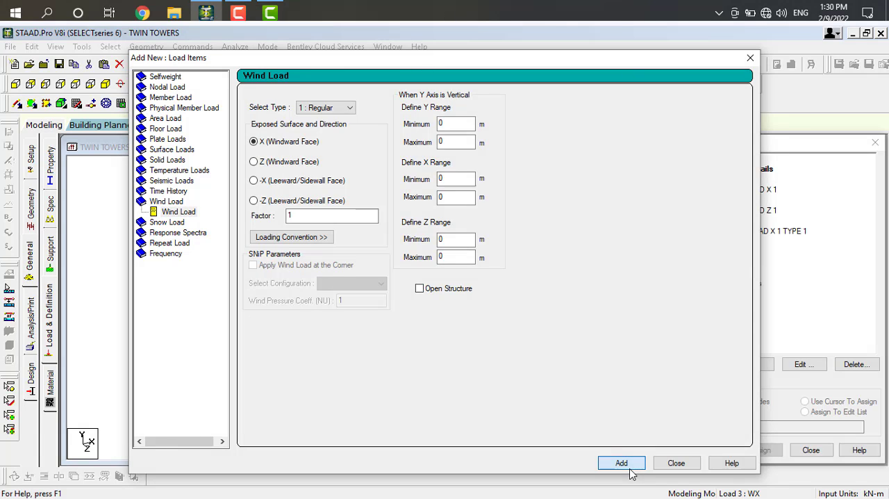
double_click(293, 216)
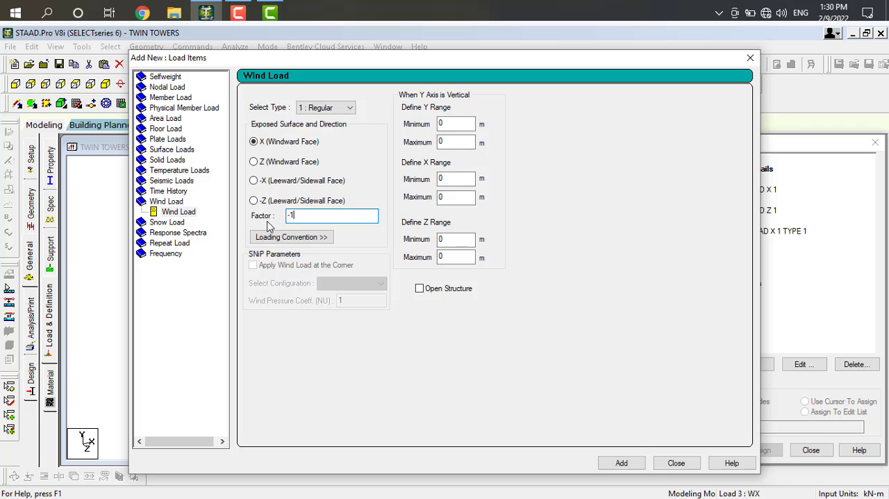
type("-1")
left_click(623, 462)
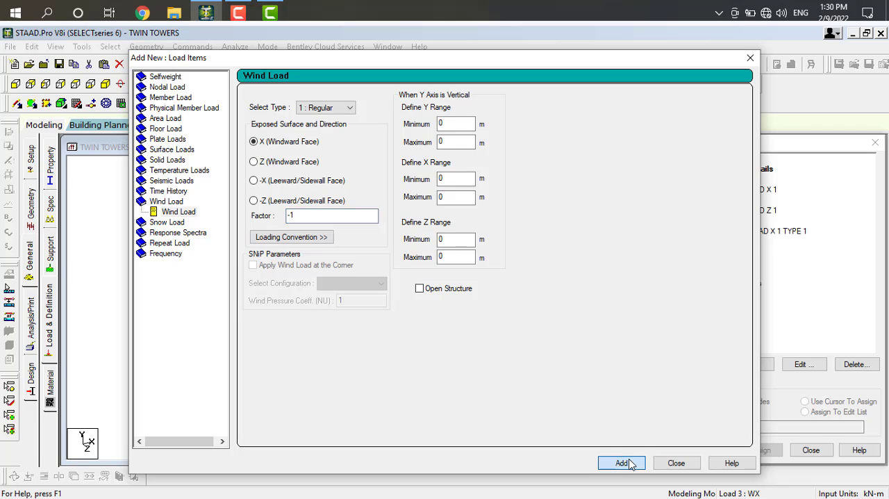
left_click(672, 462)
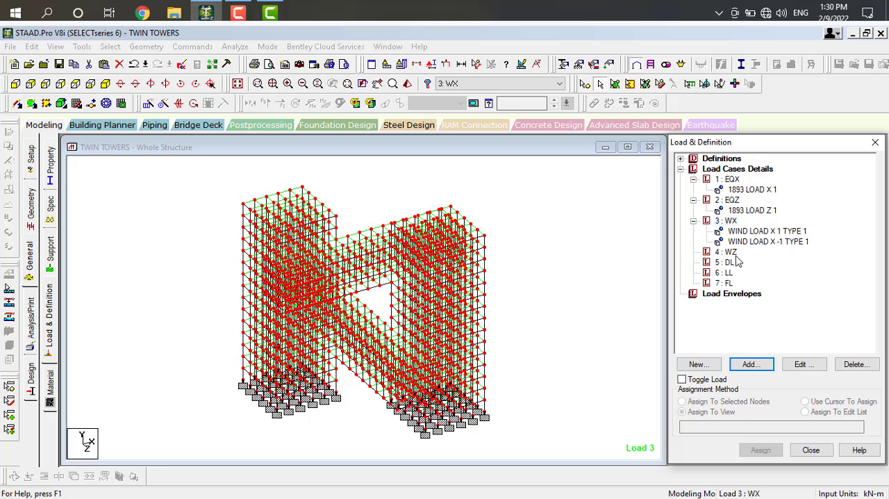
Add two Type 1 wind loads on the Z windward face to load case WZ, with factors of 1 and -1.
left_click(730, 252)
left_click(751, 364)
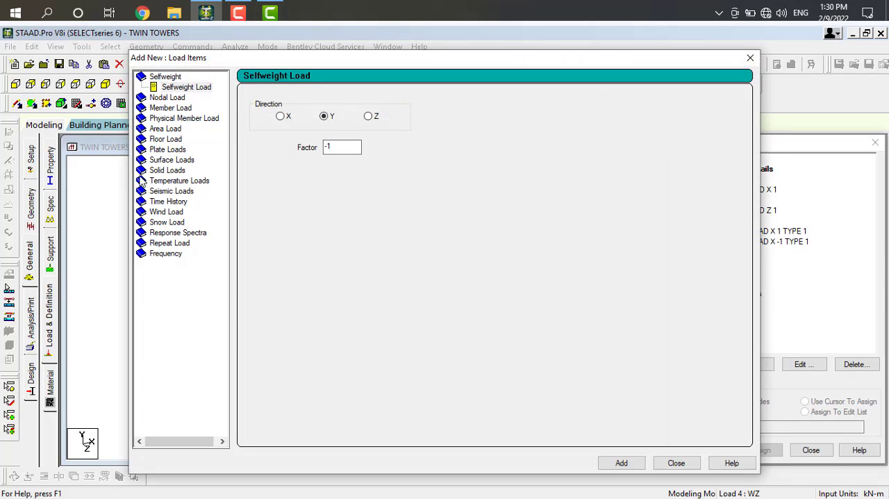
left_click(174, 214)
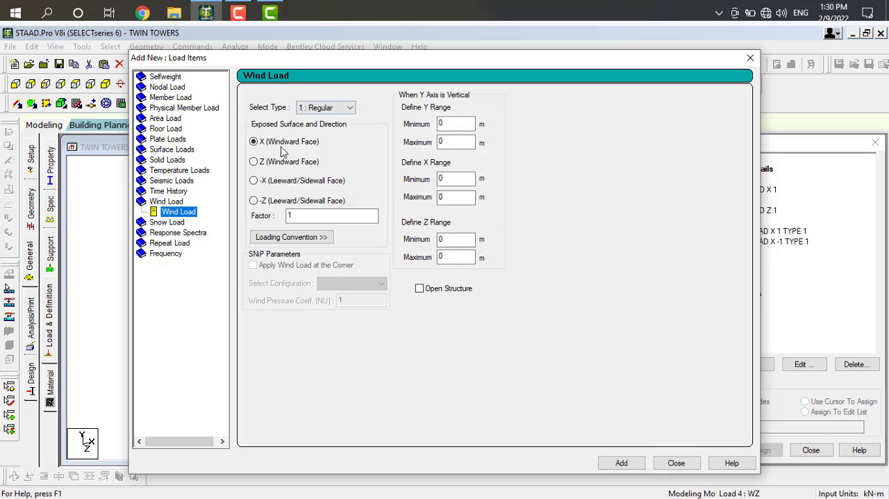
left_click(255, 161)
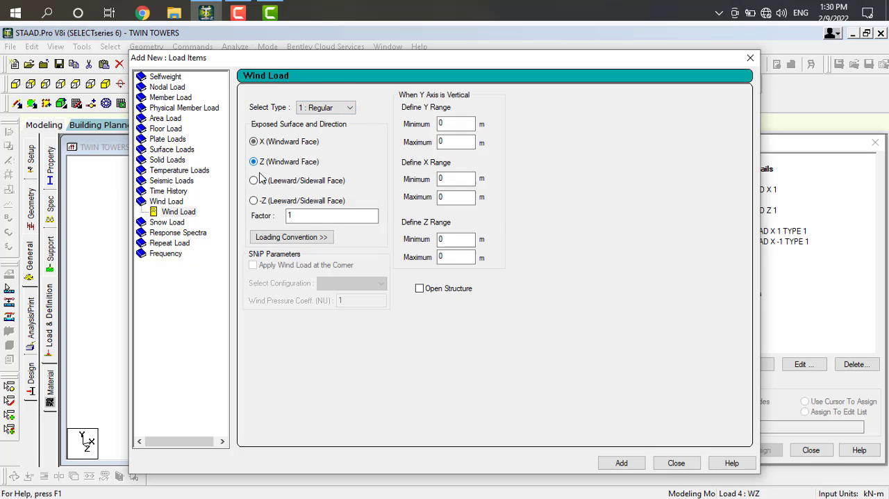
left_click(623, 463)
left_click(618, 463)
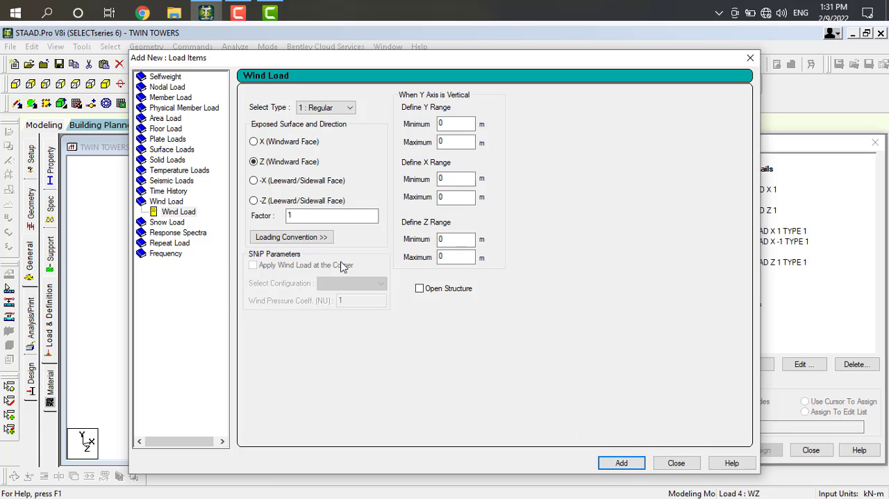
left_click_drag(301, 214, 267, 223)
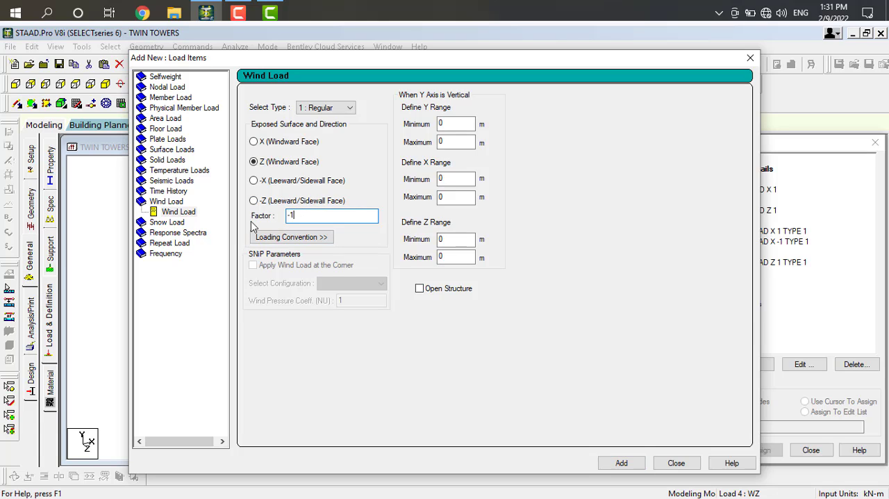
left_click(620, 463)
left_click(676, 463)
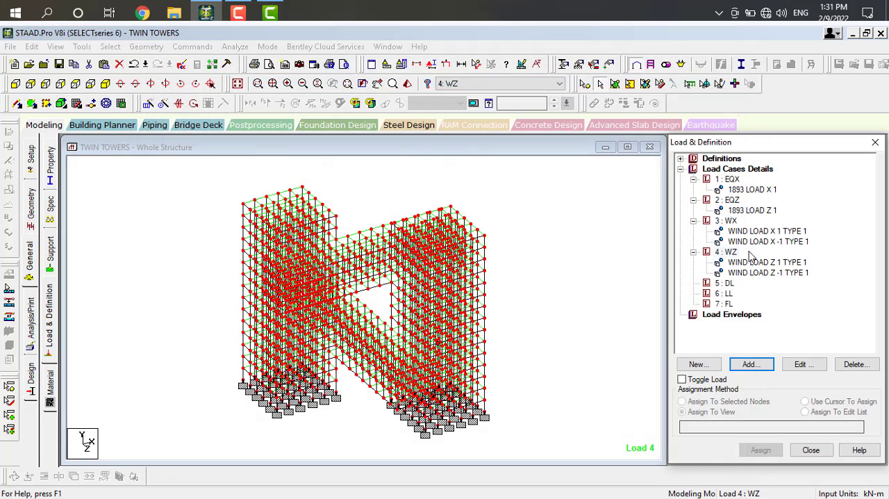
Add a selfweight load in the Y direction with a factor of -1 to load case DL.
left_click(735, 285)
left_click(746, 366)
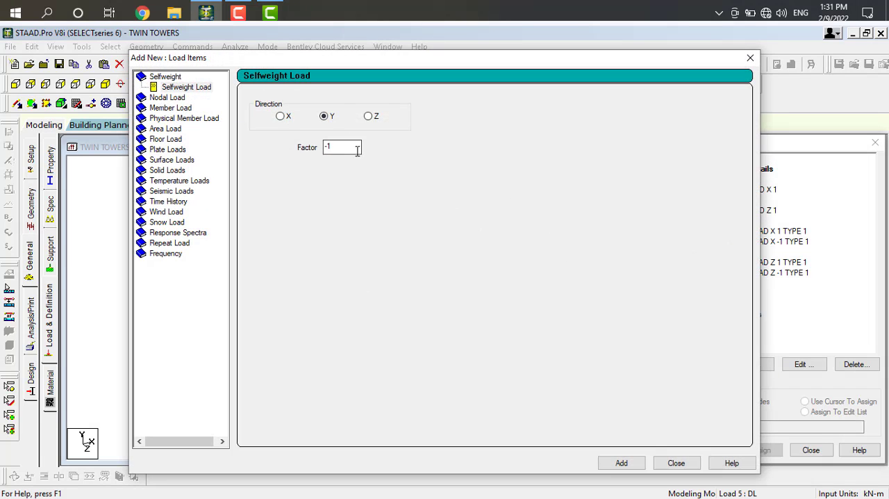
left_click(618, 462)
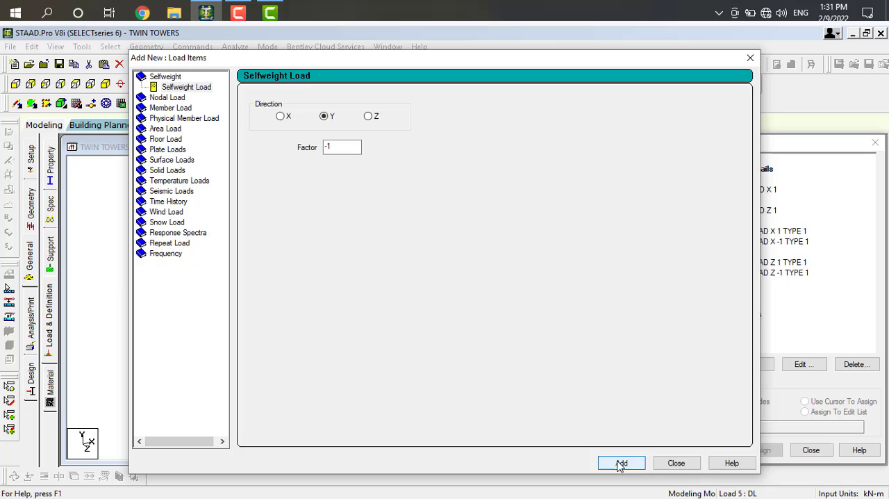
left_click(675, 462)
Add a Global Y floor load of -3 kN/m2 over a Y range of 3 to 45 m to load case LL.
left_click(728, 304)
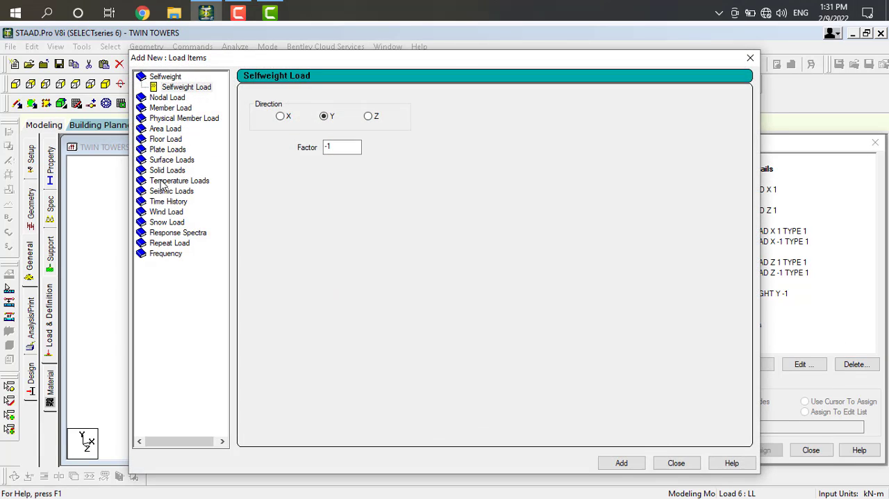
left_click(164, 139)
key("Tab")
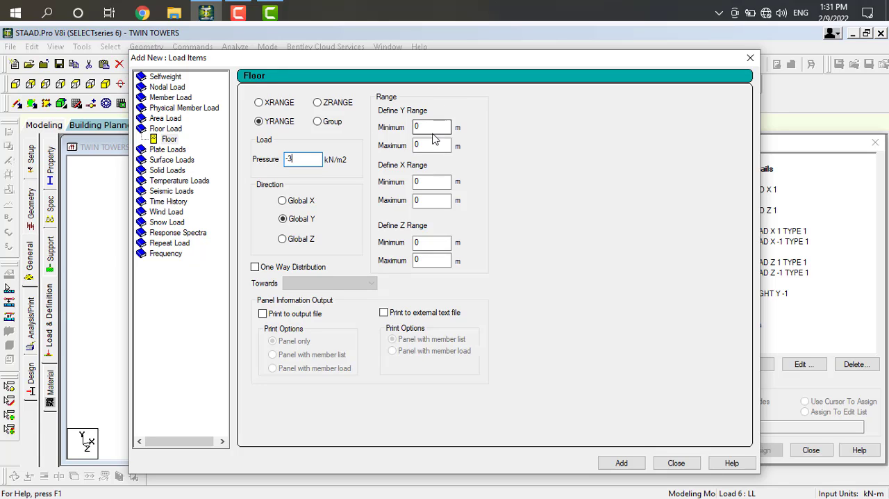
key("Tab")
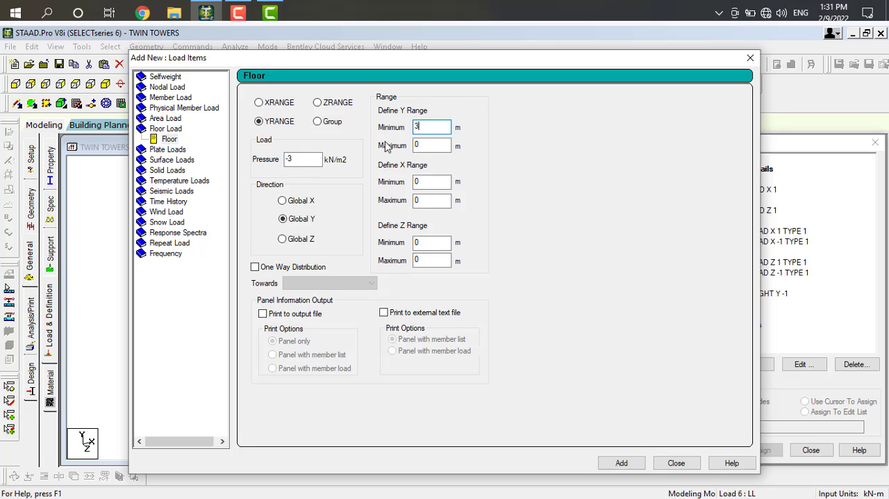
type("3")
double_click(422, 145)
left_click(621, 462)
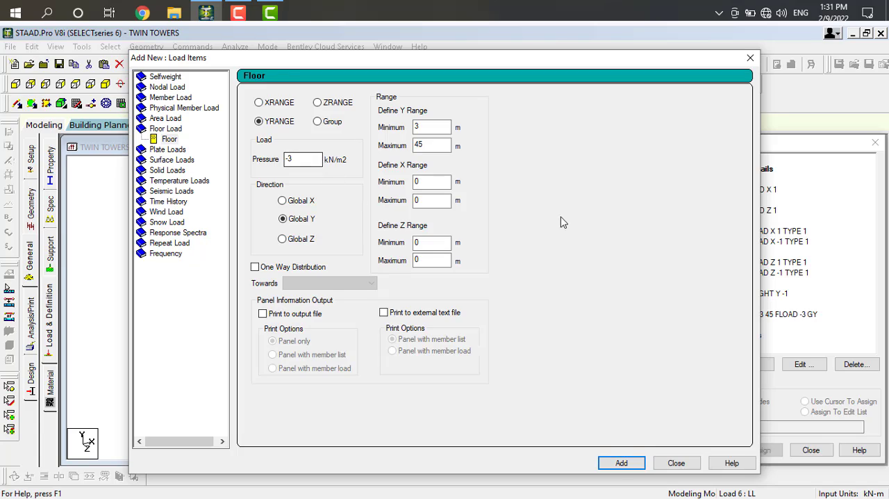
left_click(675, 462)
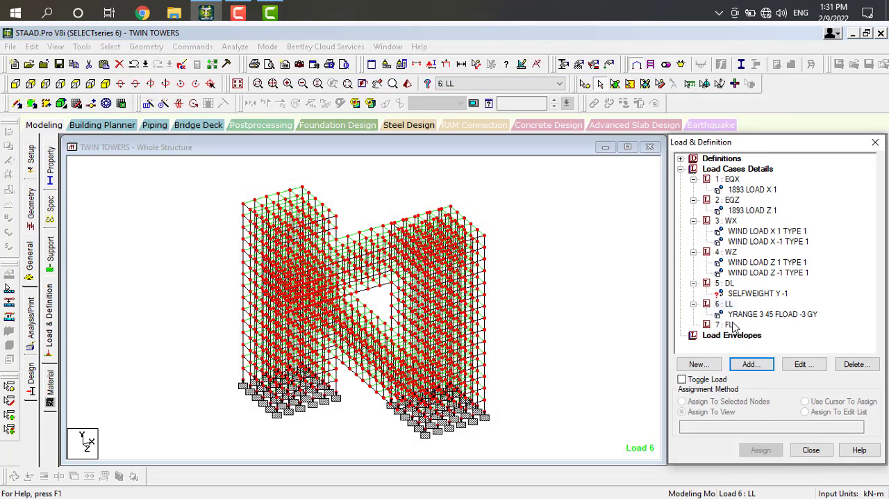
Add a Global Y floor load of -1 kN/m2 over a Y range of 3 to 45 m to load case FL.
left_click(730, 325)
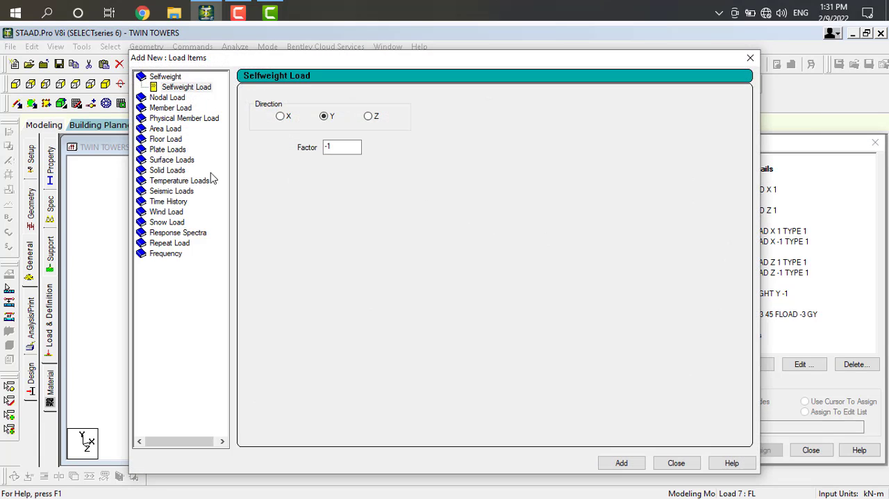
left_click(164, 139)
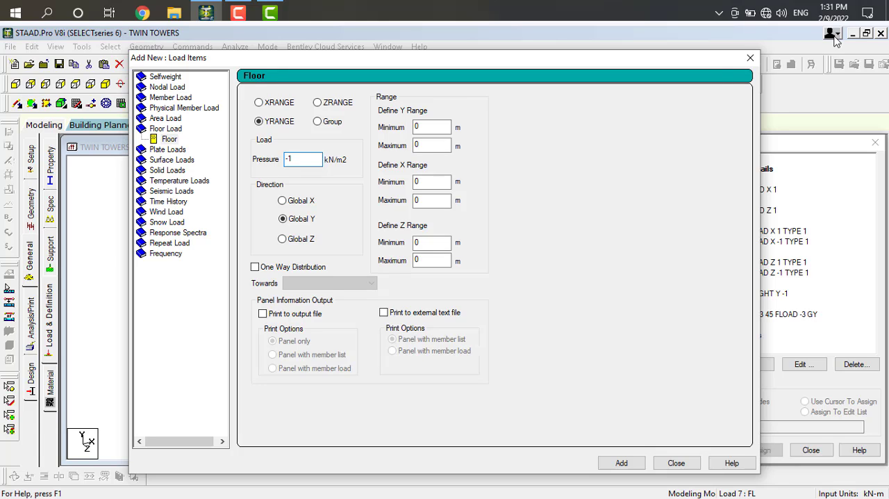
double_click(431, 127)
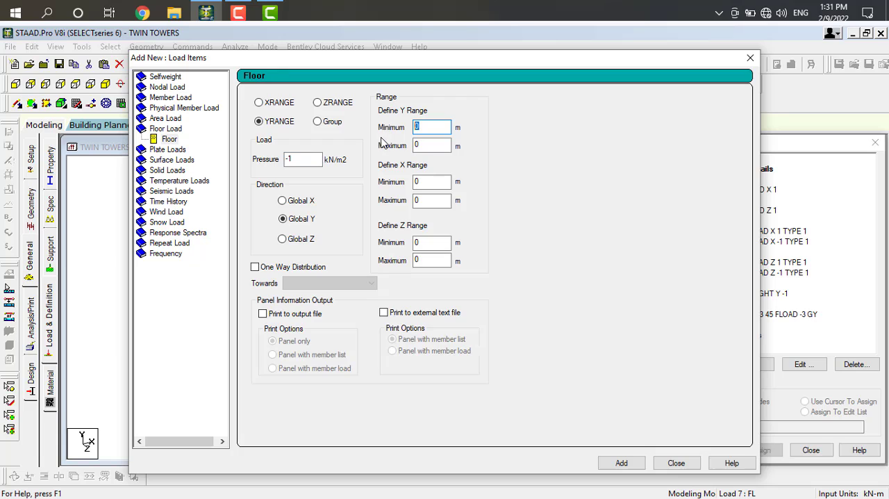
double_click(441, 146)
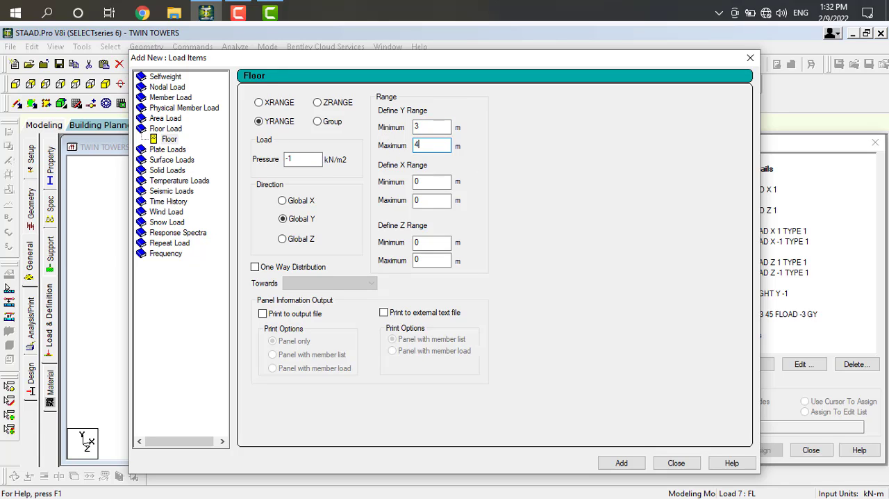
type("45")
left_click(622, 463)
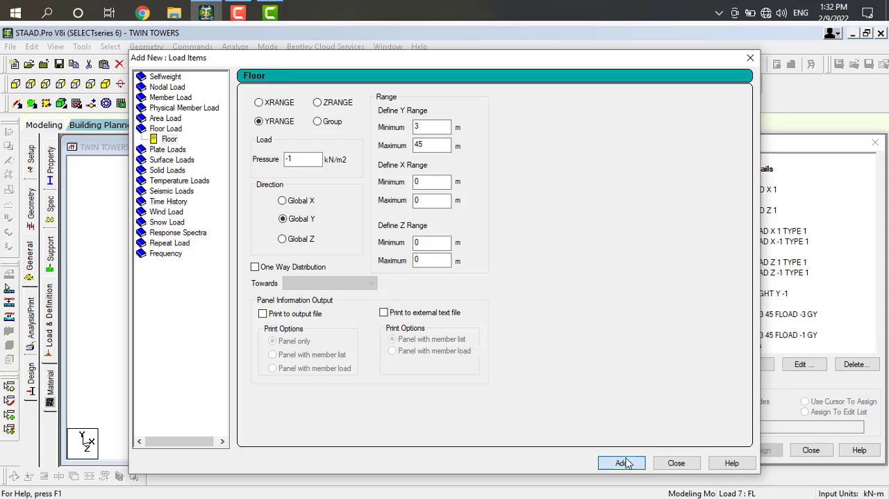
left_click(673, 464)
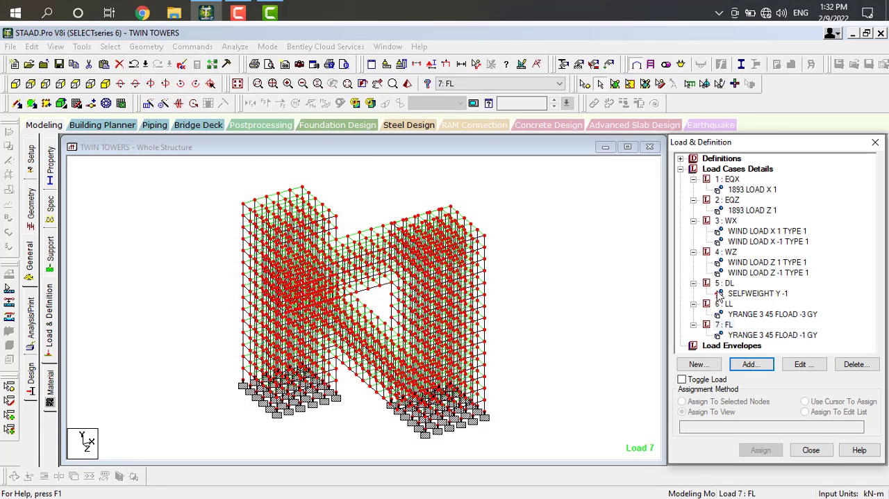
Assign the selfweight load of load case DL to the whole structure with the Assign To View method.
left_click(739, 295)
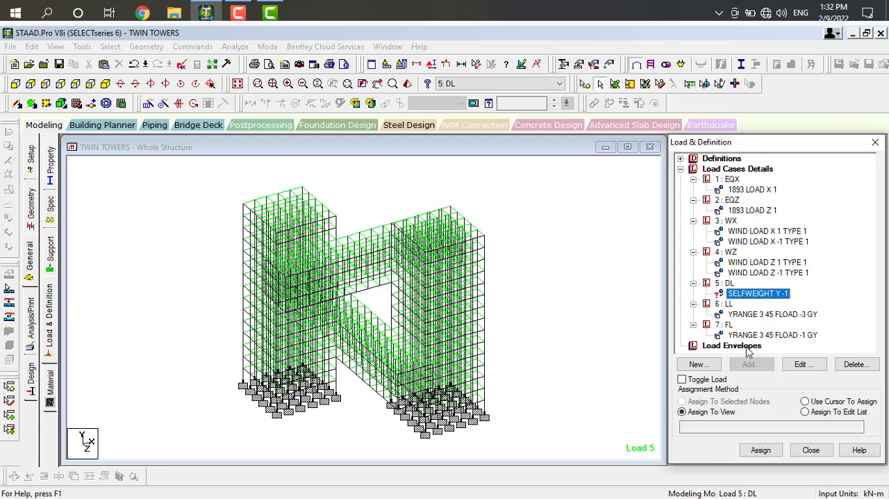
left_click(682, 411)
left_click(761, 450)
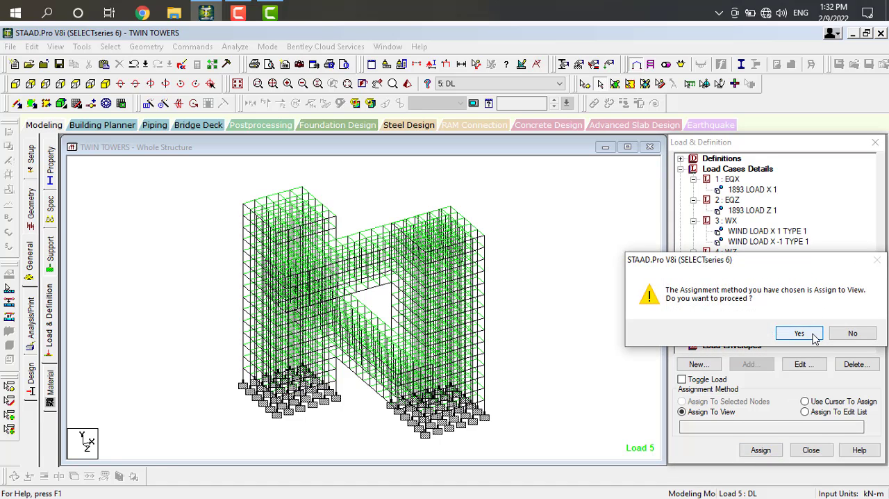
left_click(813, 334)
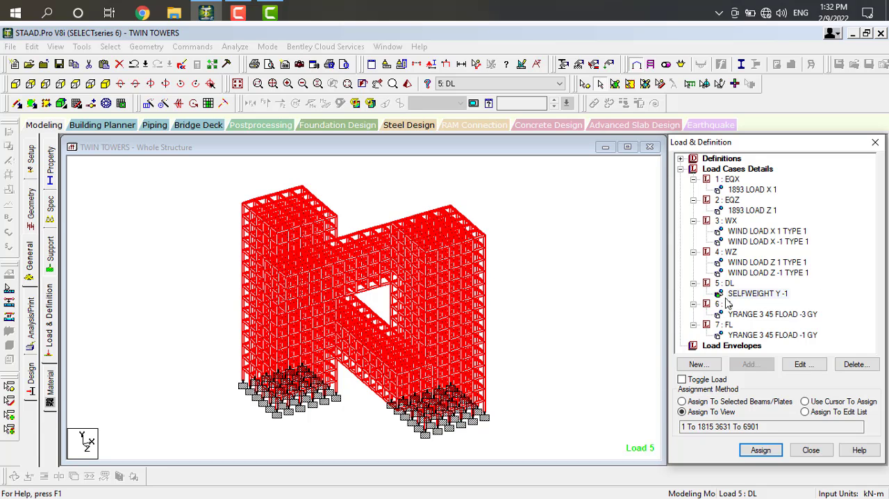
Display the wind load items of load cases WZ and WX on the model and examine how they act on the faces.
left_click(767, 262)
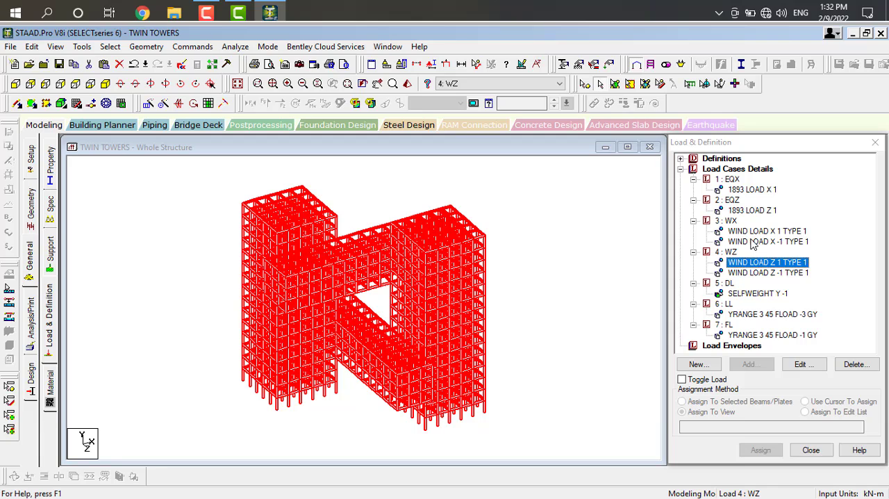
left_click(564, 250)
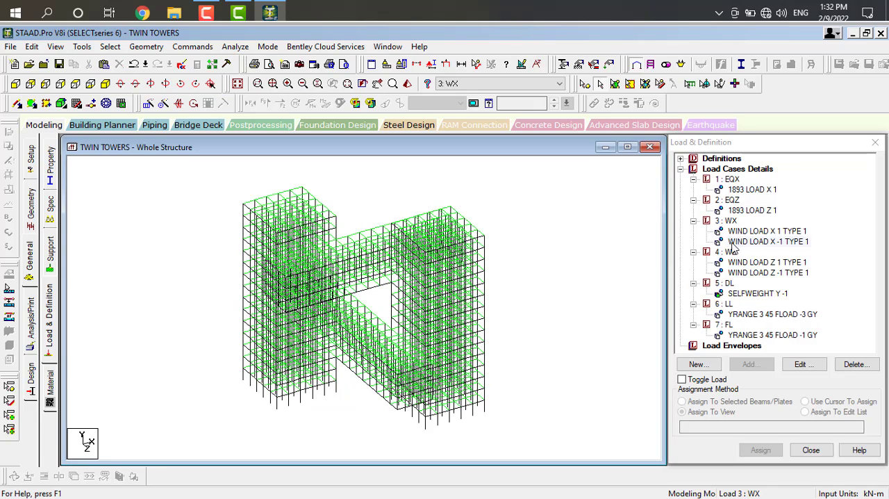
left_click(758, 272)
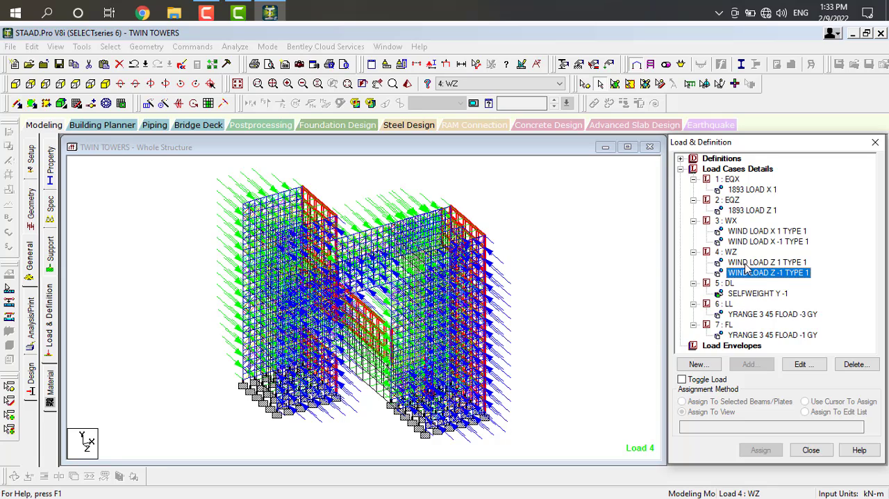
left_click(745, 263)
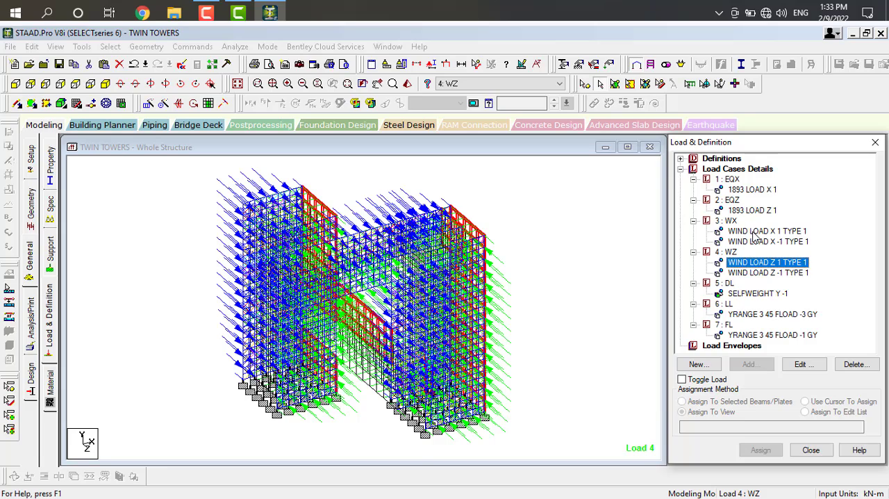
left_click(753, 231)
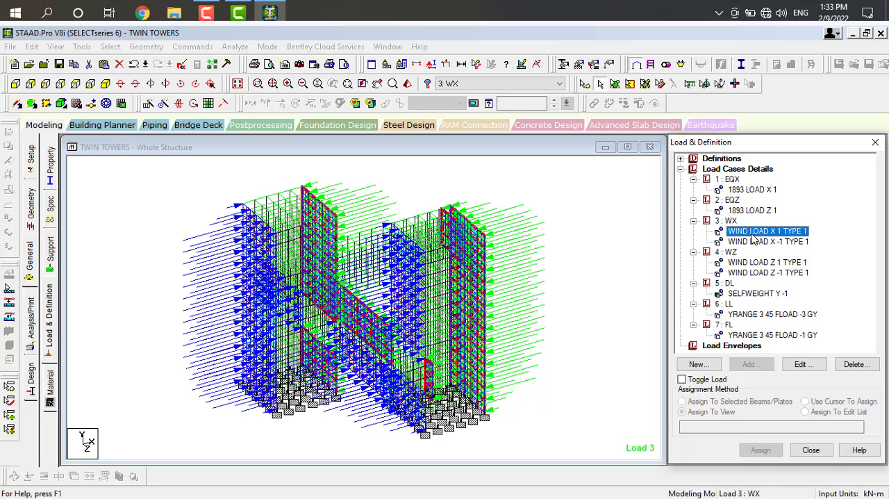
Display the negative X wind load of WX, the floor loads of LL and FL, and the seismic loads of EQX and EQZ on the model.
left_click(759, 242)
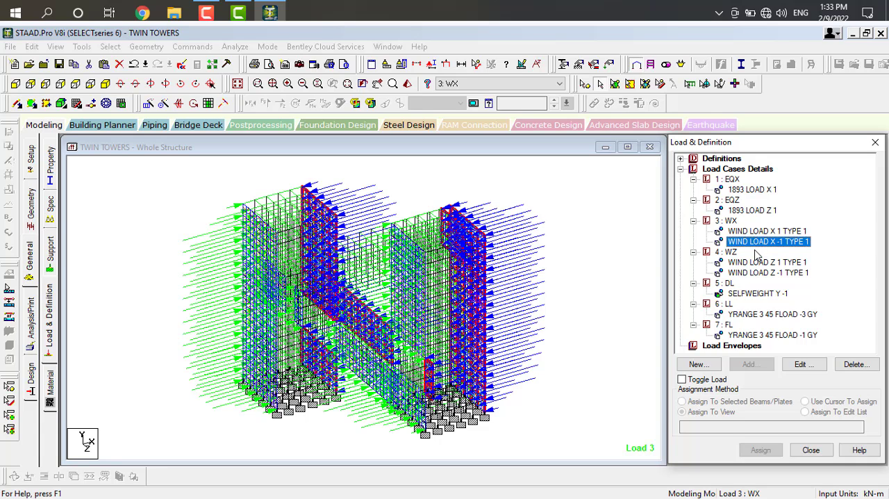
left_click(761, 314)
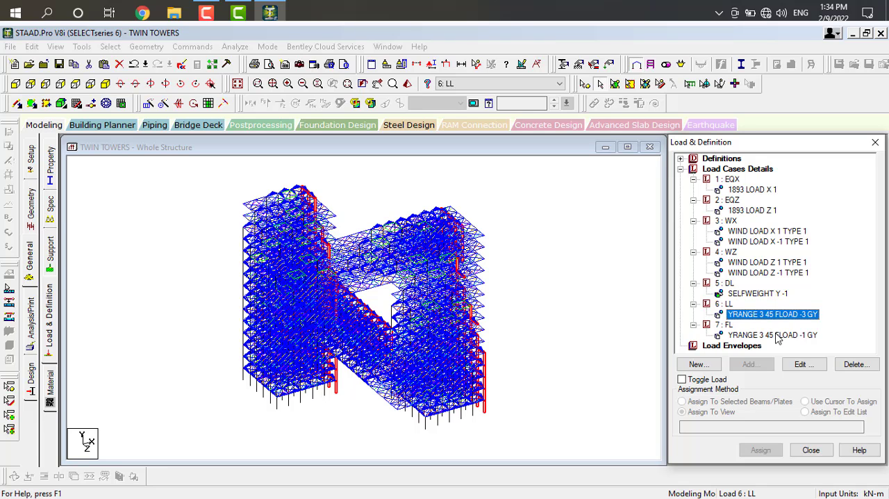
left_click(777, 335)
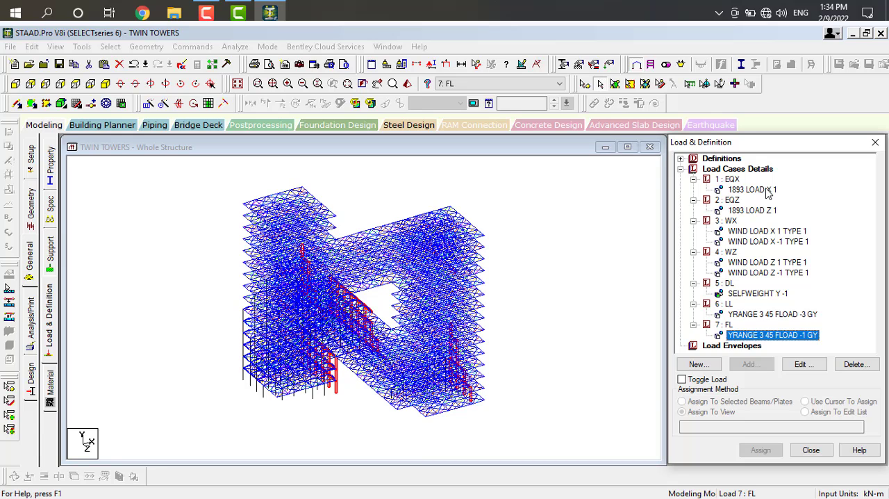
left_click(768, 193)
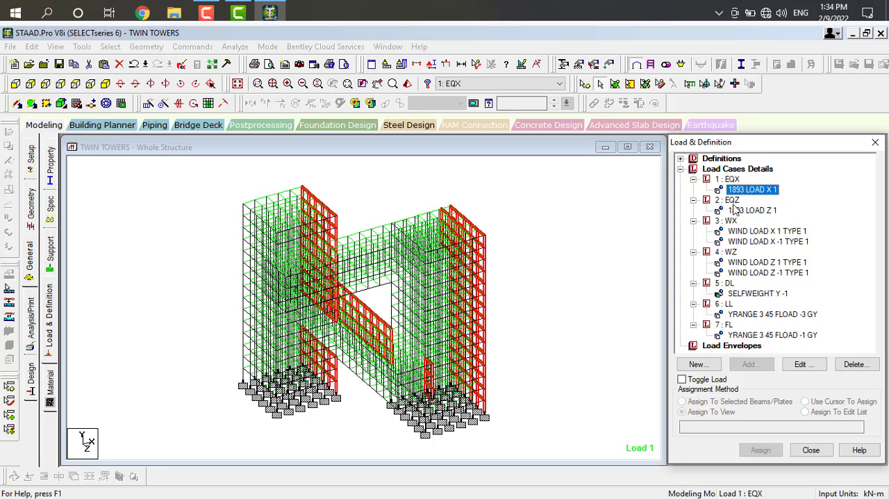
left_click(756, 212)
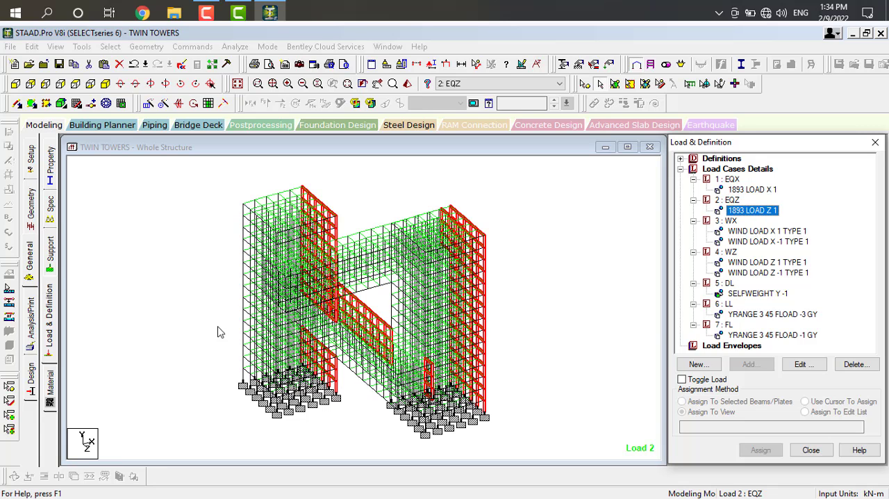
Assign the CONCRETE material to the whole structure with the Assign To View method.
left_click(50, 392)
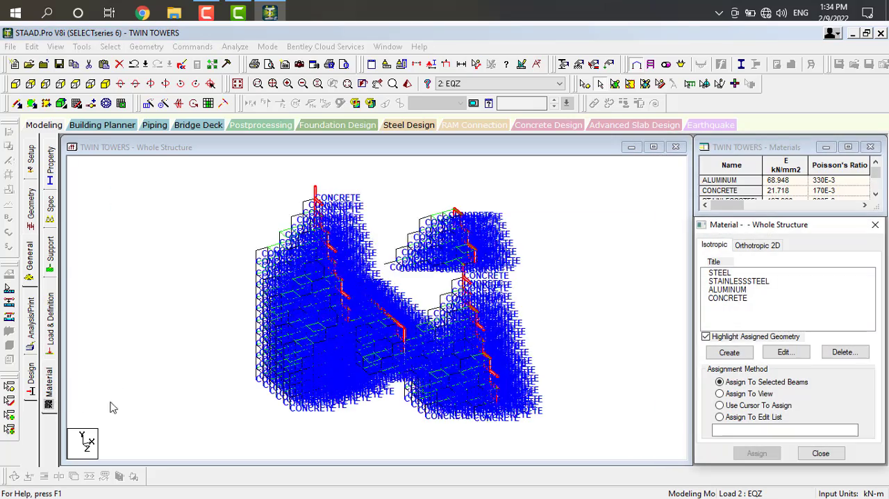
left_click(735, 298)
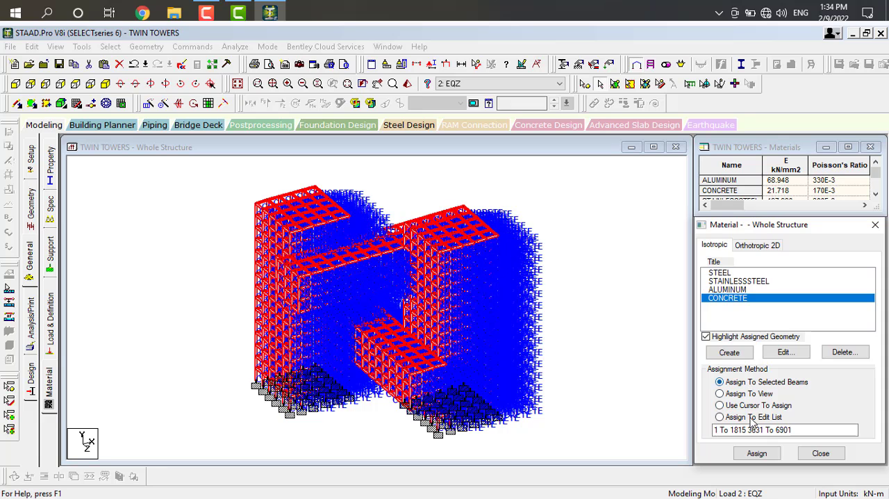
left_click(721, 395)
left_click(750, 451)
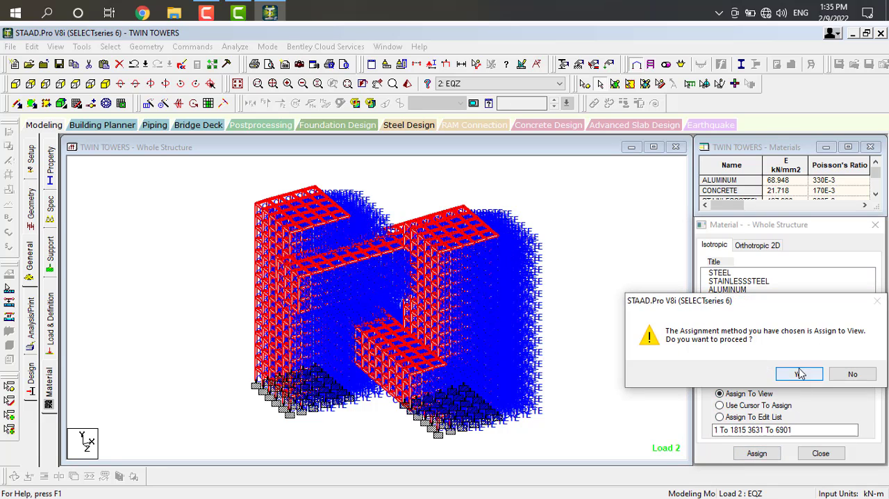
left_click(799, 374)
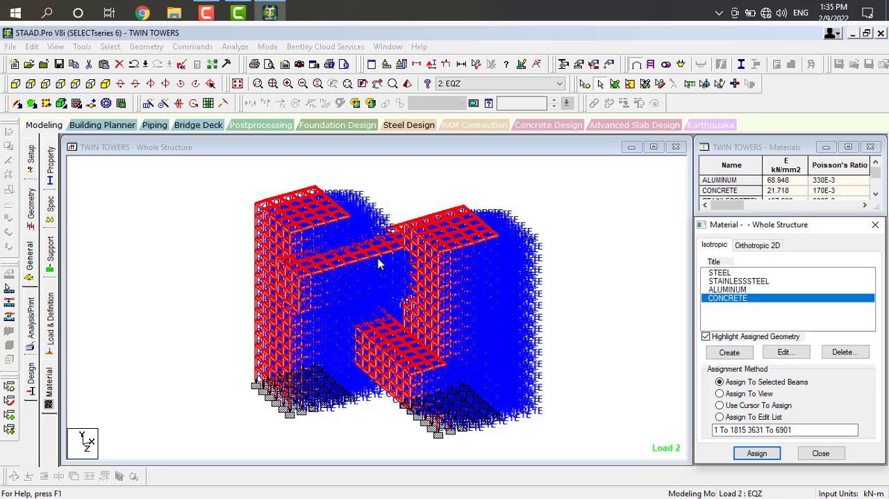
Add a Perform Analysis command with the No Print option to the model.
left_click(34, 327)
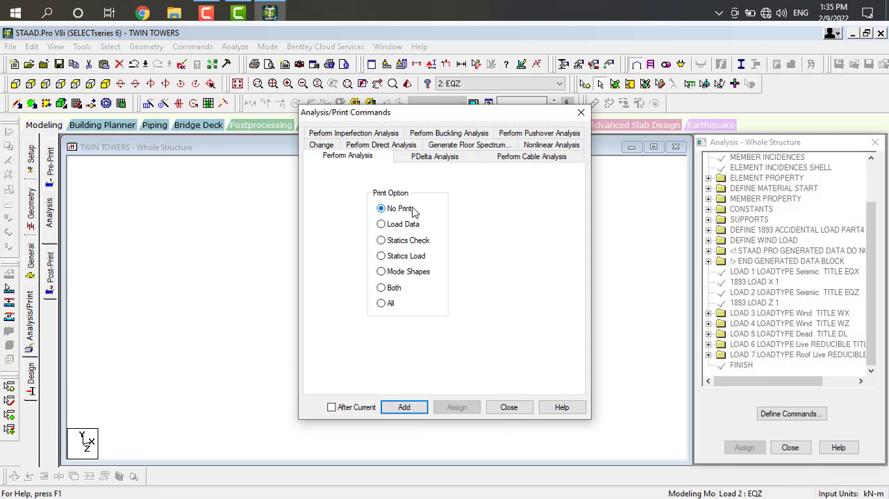
left_click(404, 407)
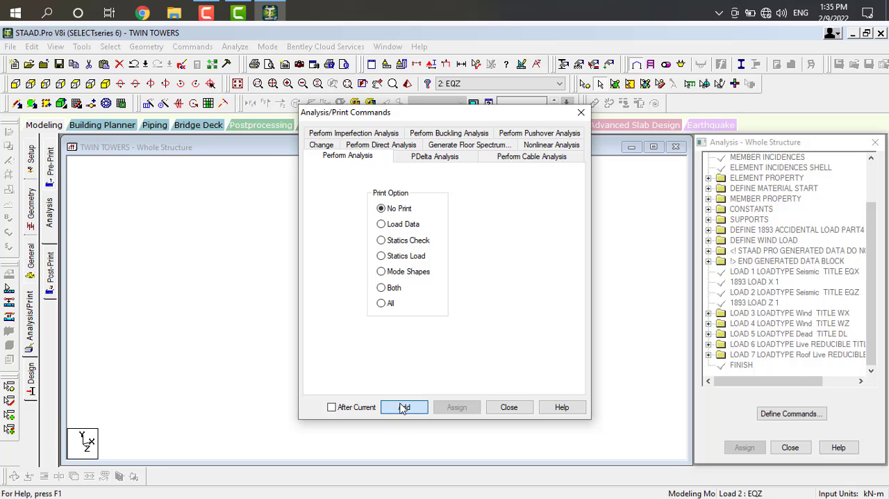
left_click(508, 407)
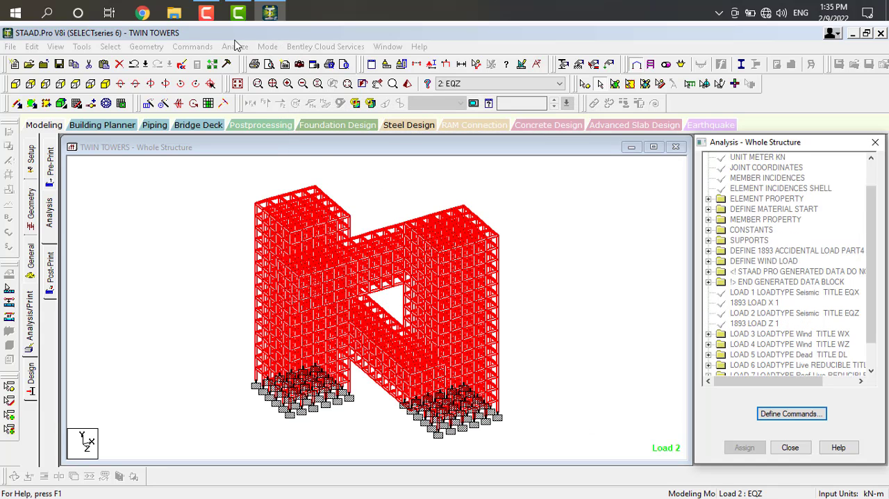
Run the analysis of the twin towers model, saving the modified structure first.
left_click(234, 49)
left_click(282, 59)
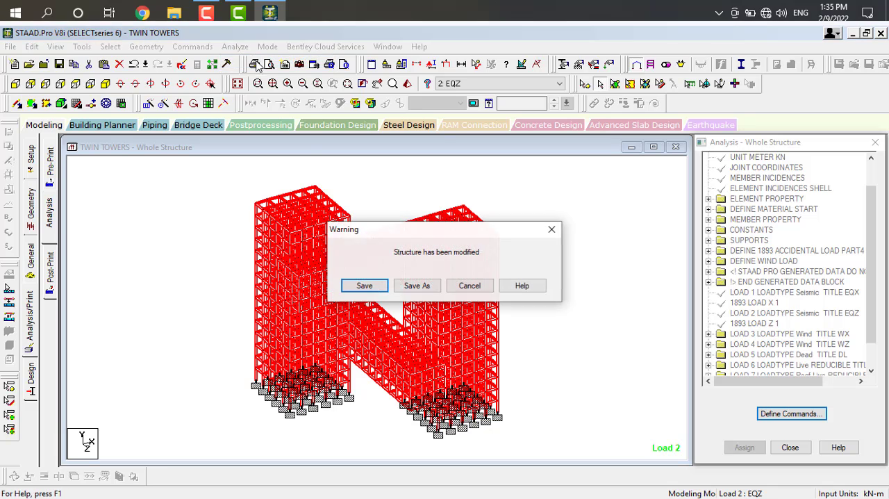
left_click(366, 286)
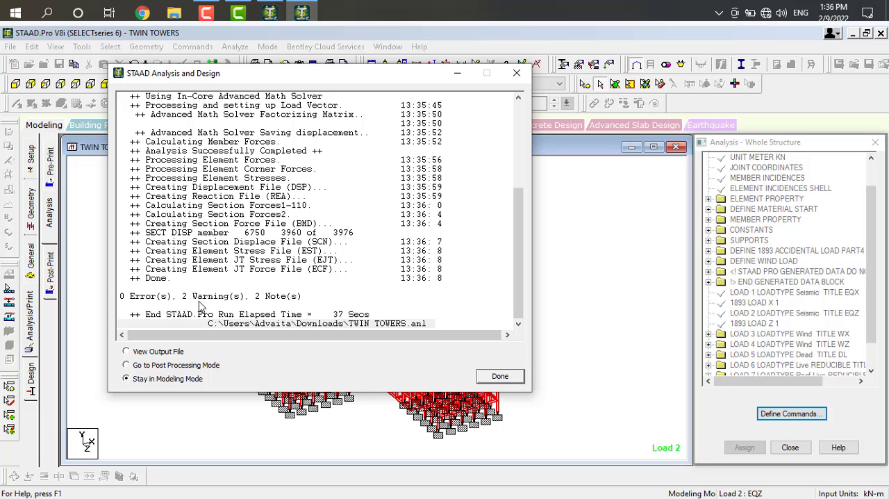
View the analysis output file, examine the importance factor and UBC/IBC warnings in it, and close the output viewer.
left_click(171, 353)
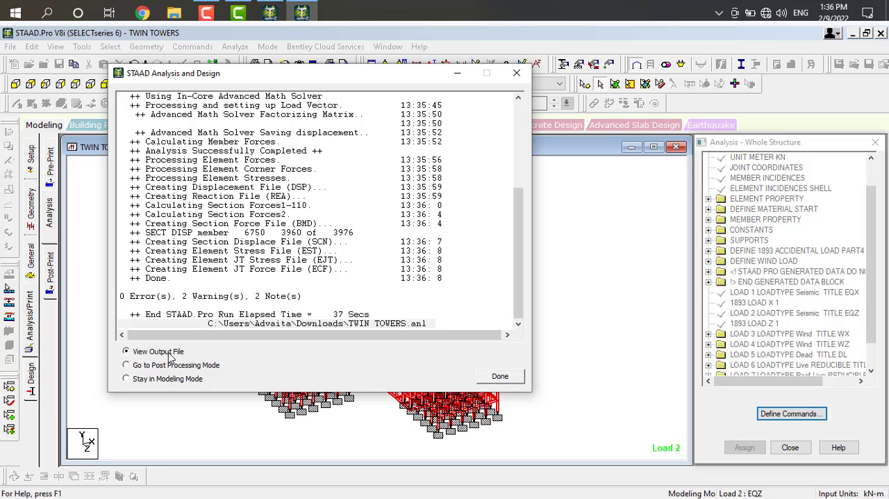
left_click(501, 378)
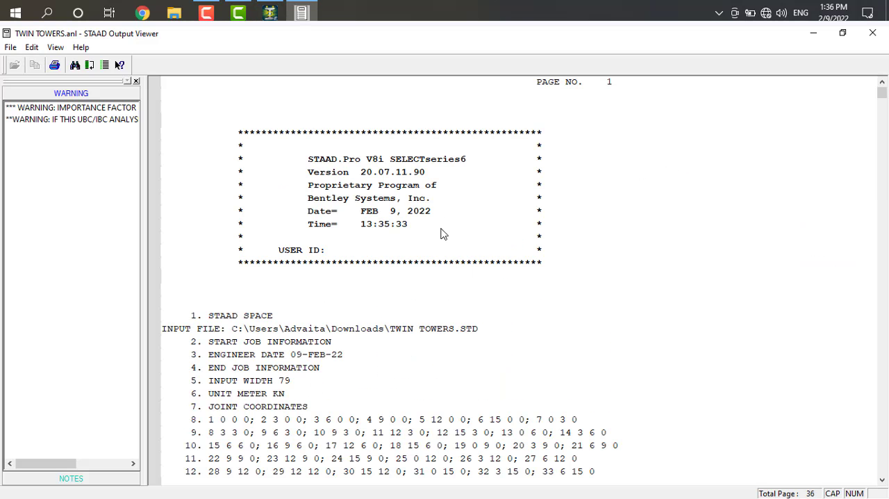
left_click(100, 112)
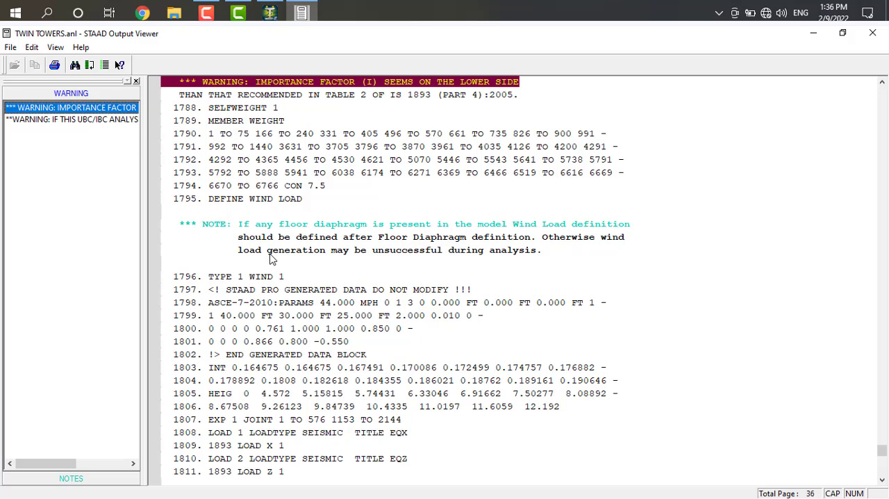
left_click(88, 119)
left_click(88, 111)
left_click(873, 33)
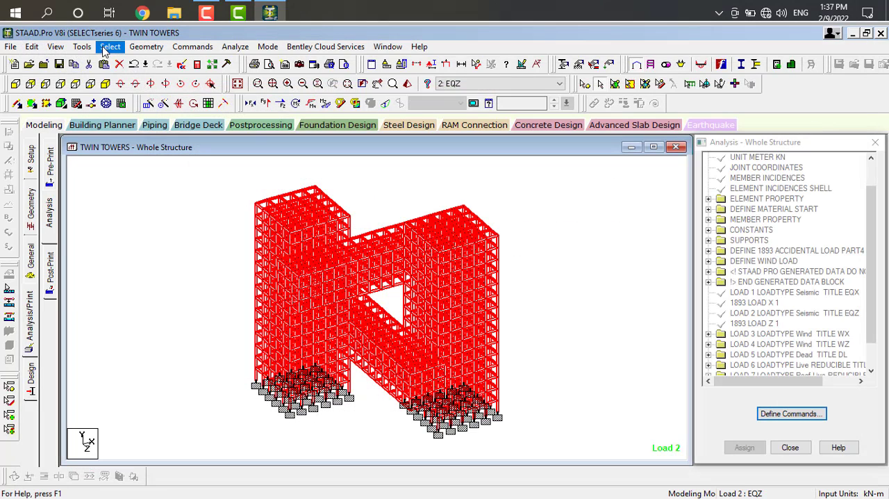
Check the model for entities with a missing property using selection by missing attributes.
left_click(109, 46)
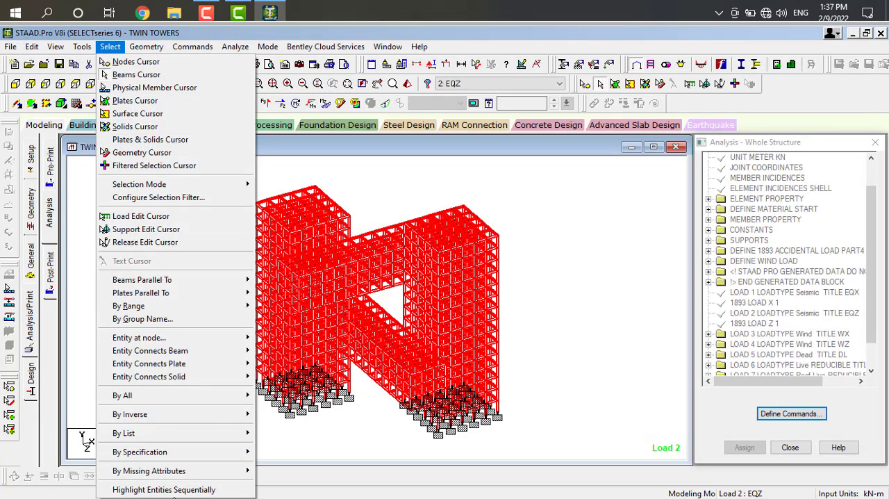
mouse_move(175, 476)
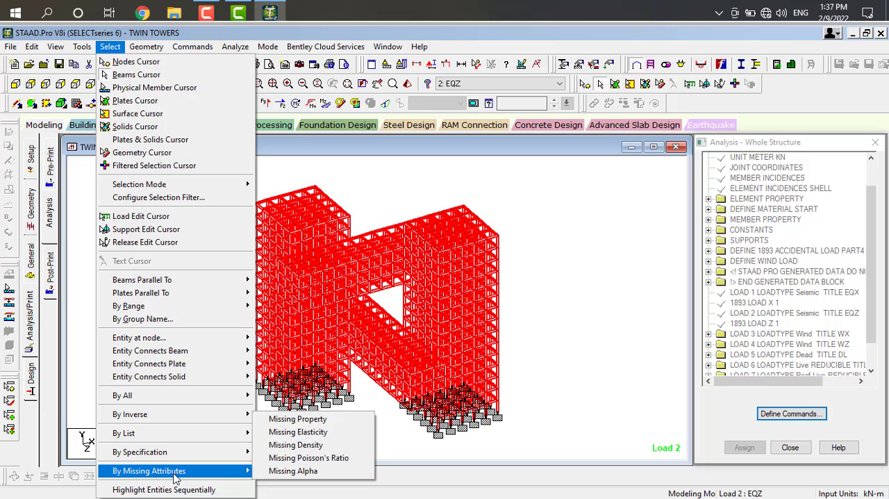
left_click(299, 419)
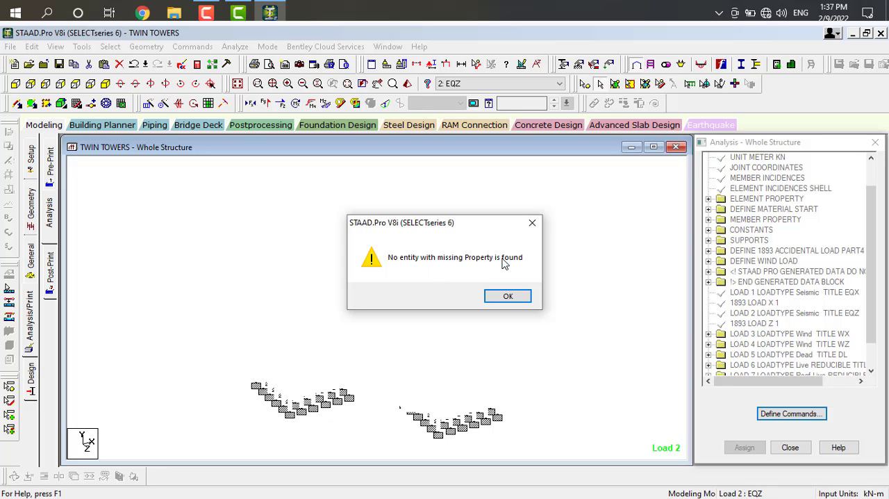
left_click(507, 296)
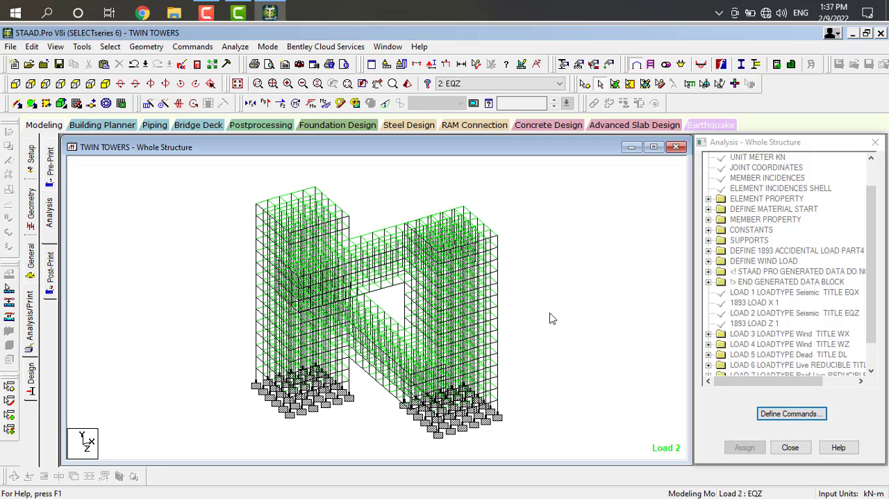
left_click(109, 47)
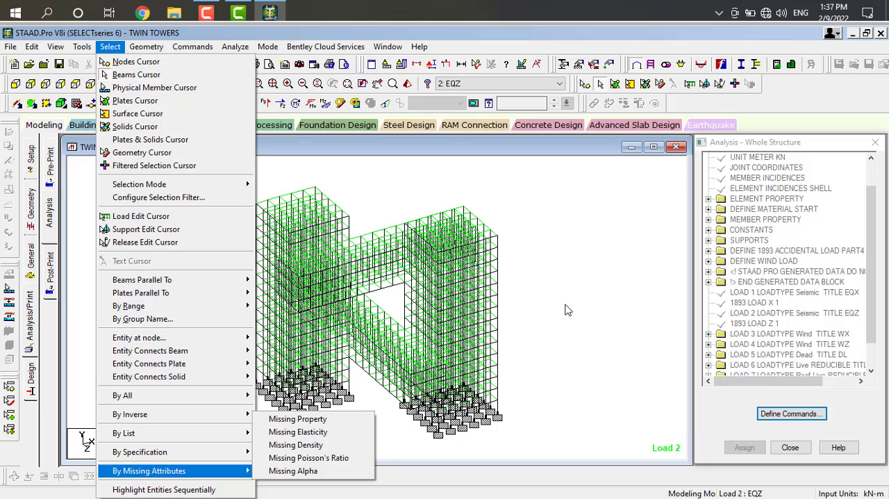
left_click(550, 321)
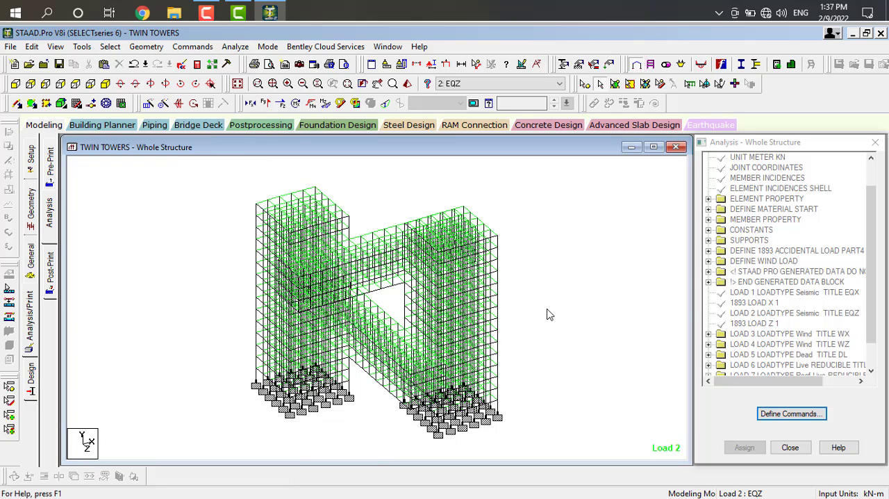